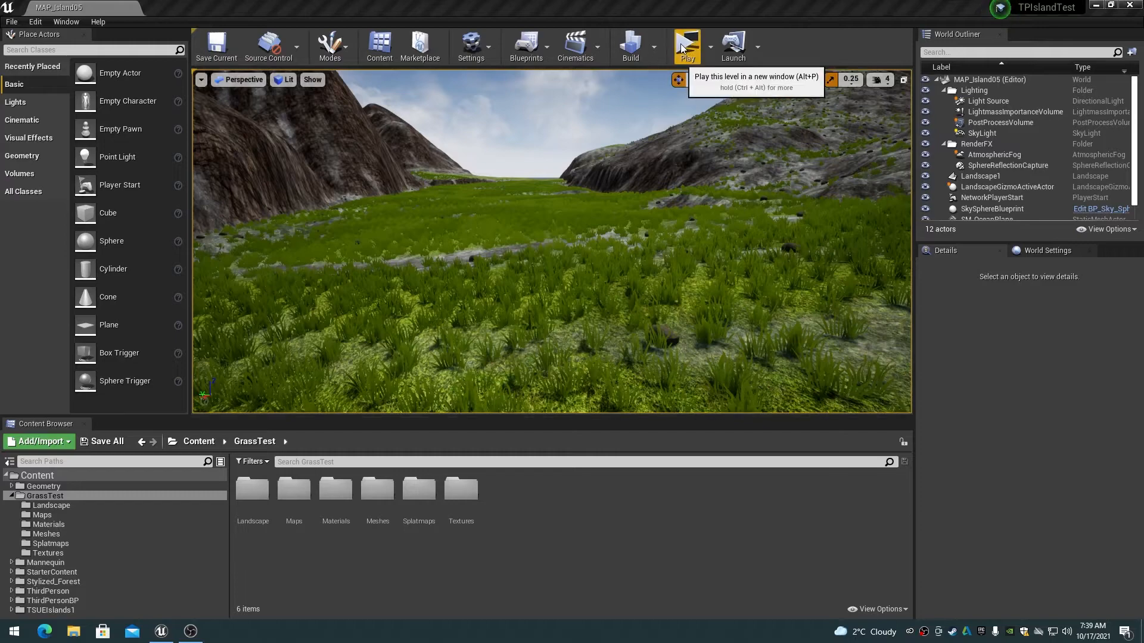
Step: Play the island level in a new window to look over its grass-covered landscape
left_click(685, 44)
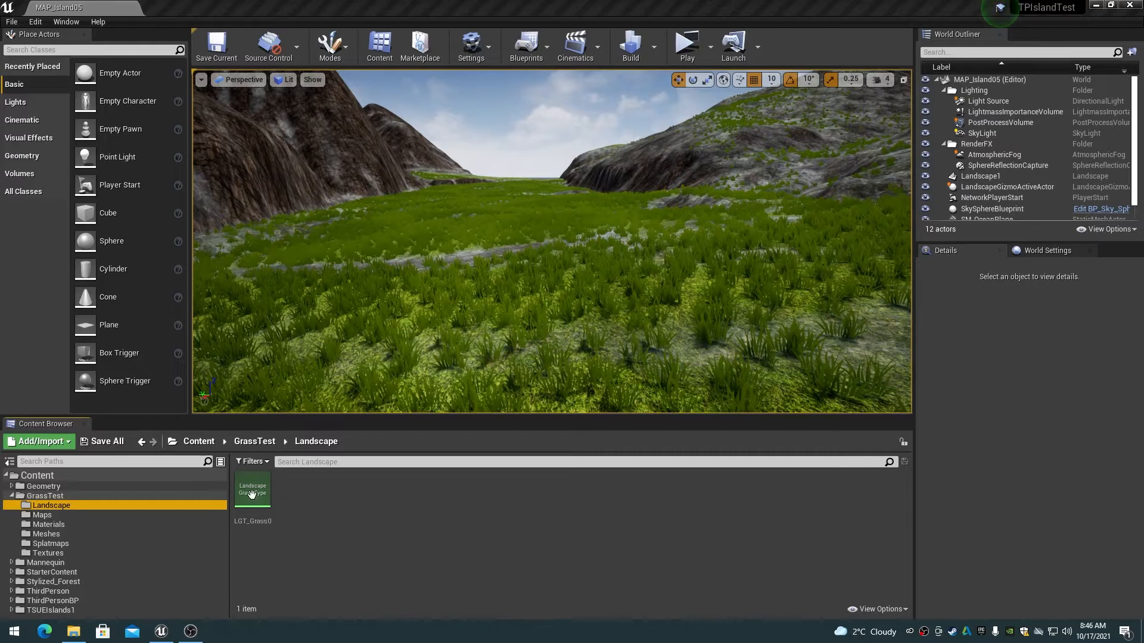
Step: Duplicate the LGT_Grass0 landscape grass type and name the copy LGT_Stone0
right_click(251, 495)
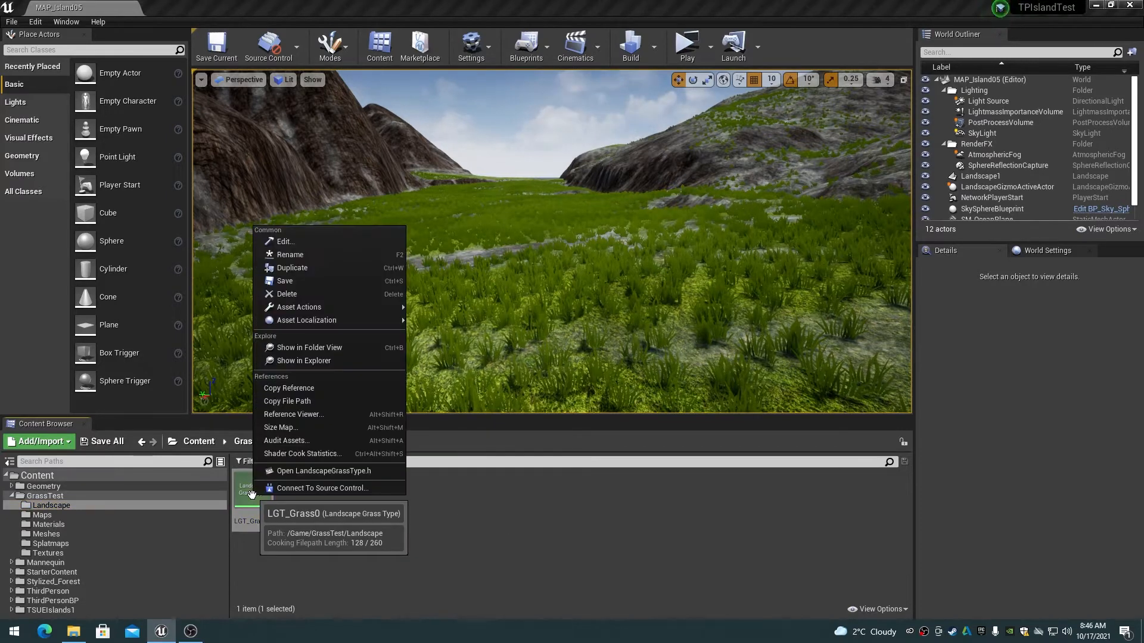
left_click(321, 266)
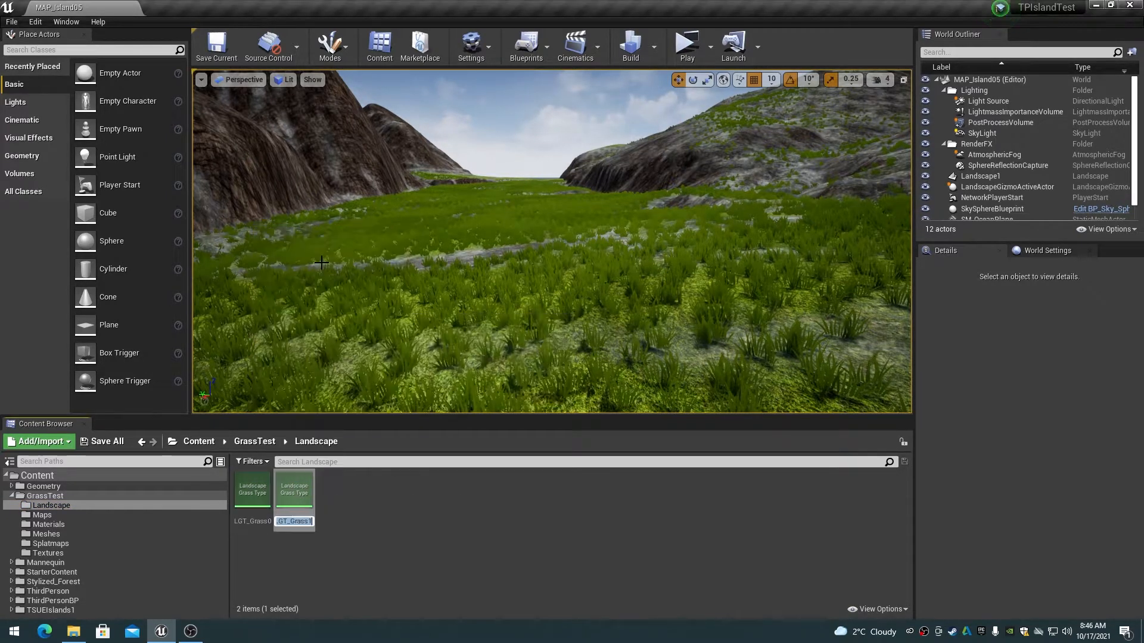
key("Right")
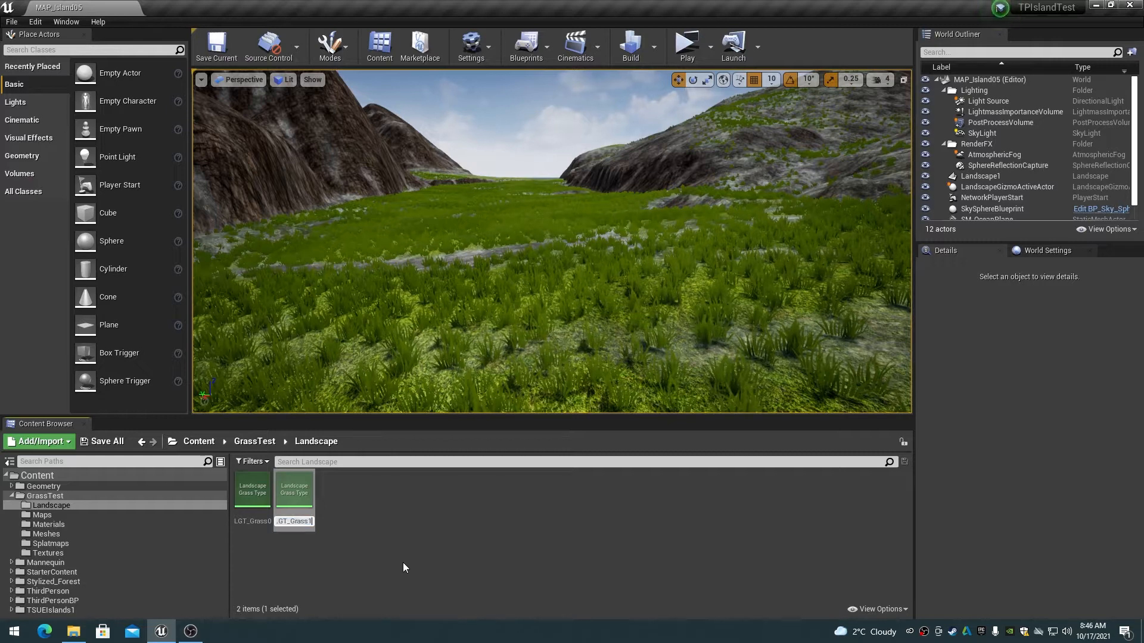
key("BackSpace")
key("BackSpace")
key("BackSpace")
key("BackSpace")
key("BackSpace")
key("BackSpace")
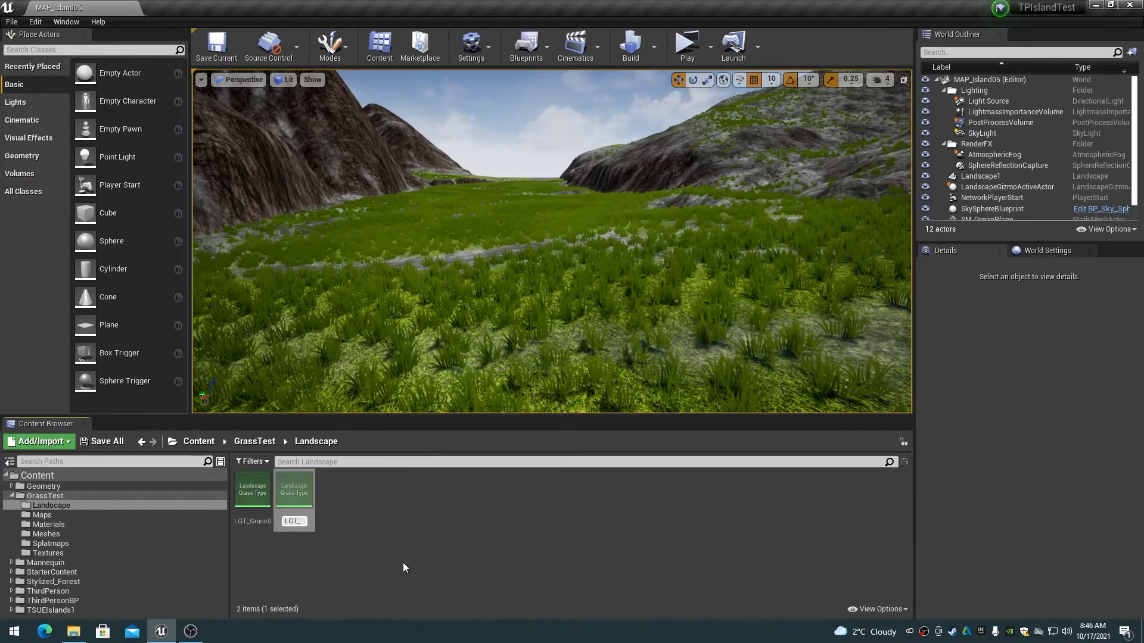
type("Stone0")
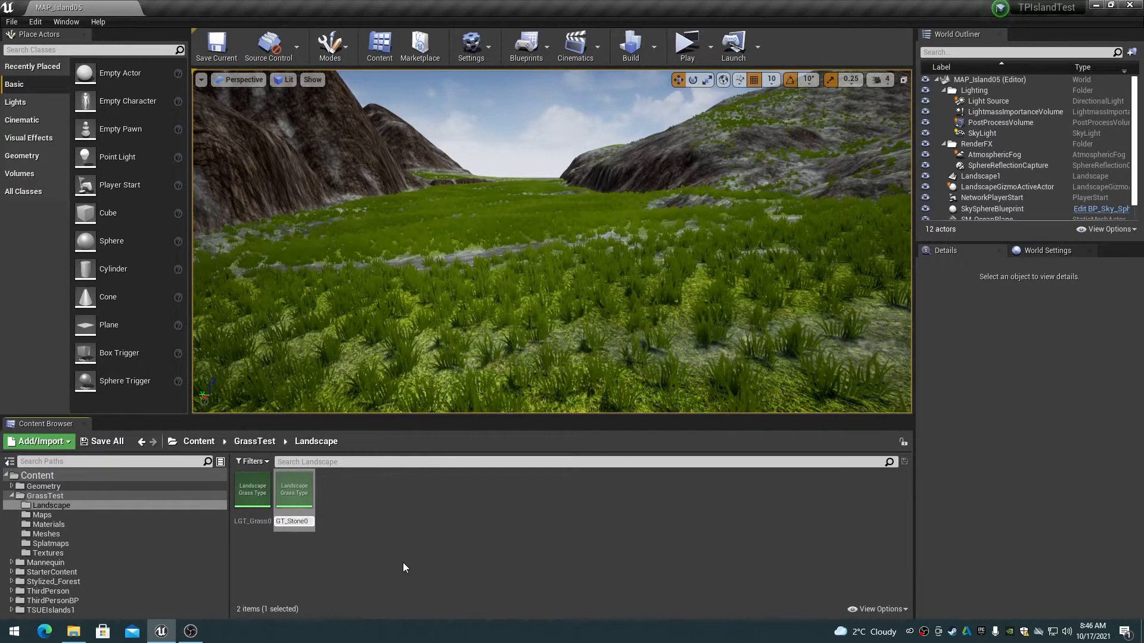
key("Return")
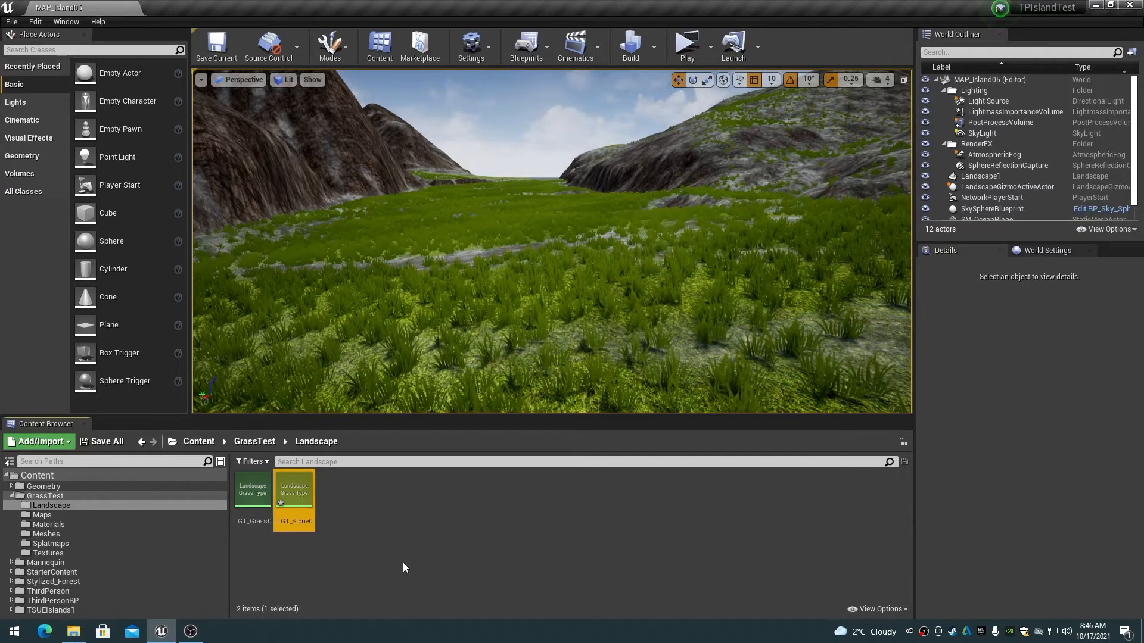
left_click(403, 563)
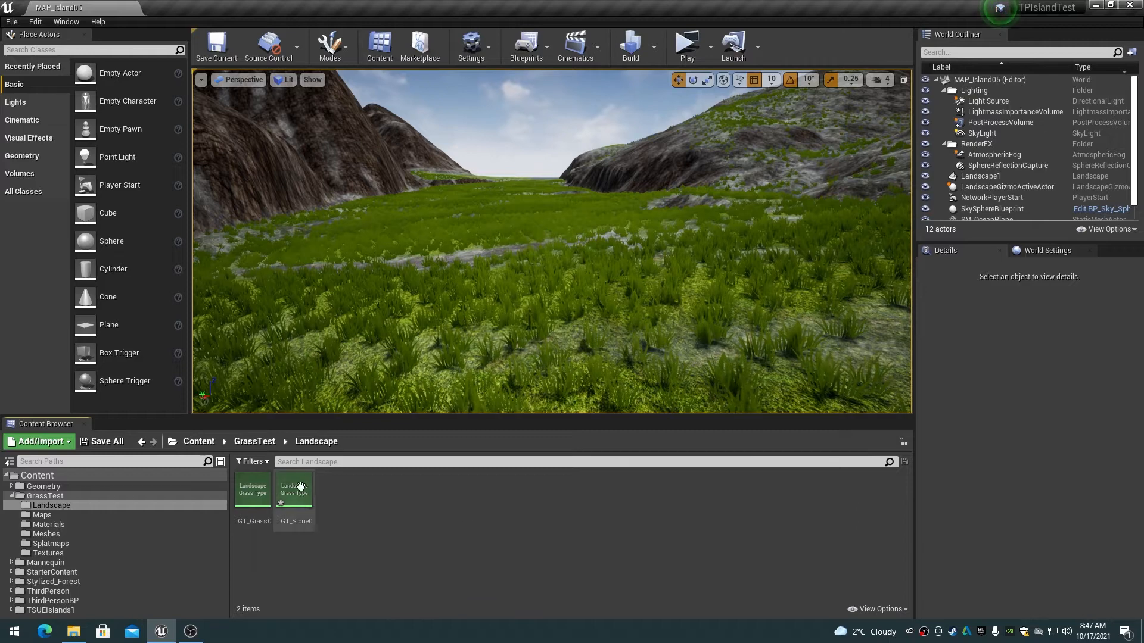
Step: Assign the SM_small_stone_01 mesh as LGT_Stone0's grass mesh and open its default Grass Density for editing
double_click(301, 487)
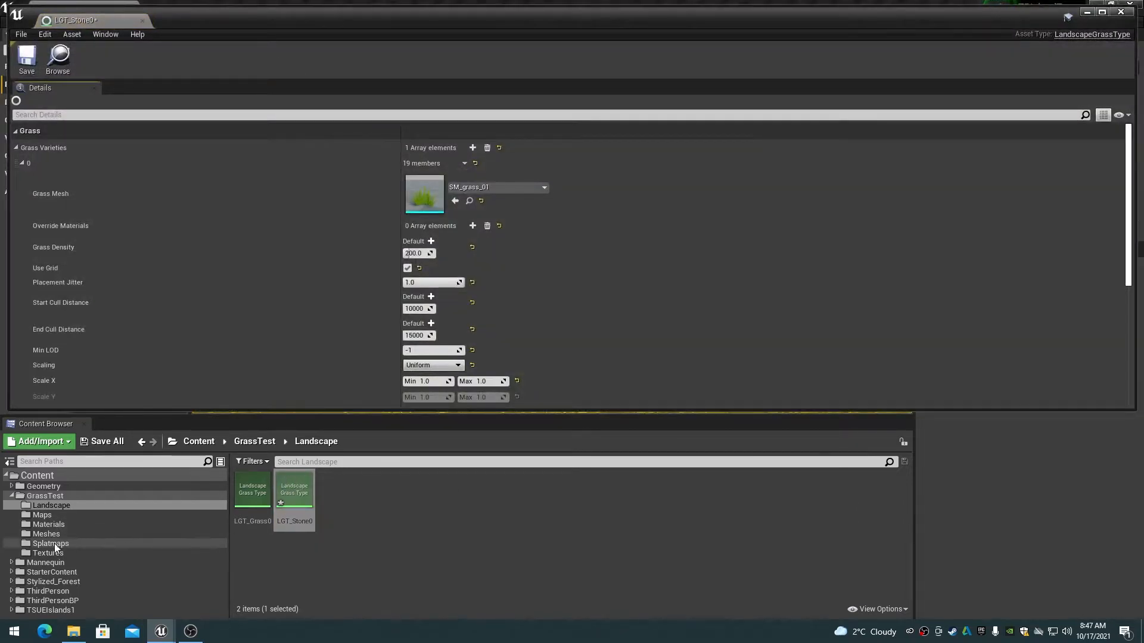
left_click(47, 534)
left_click(295, 491)
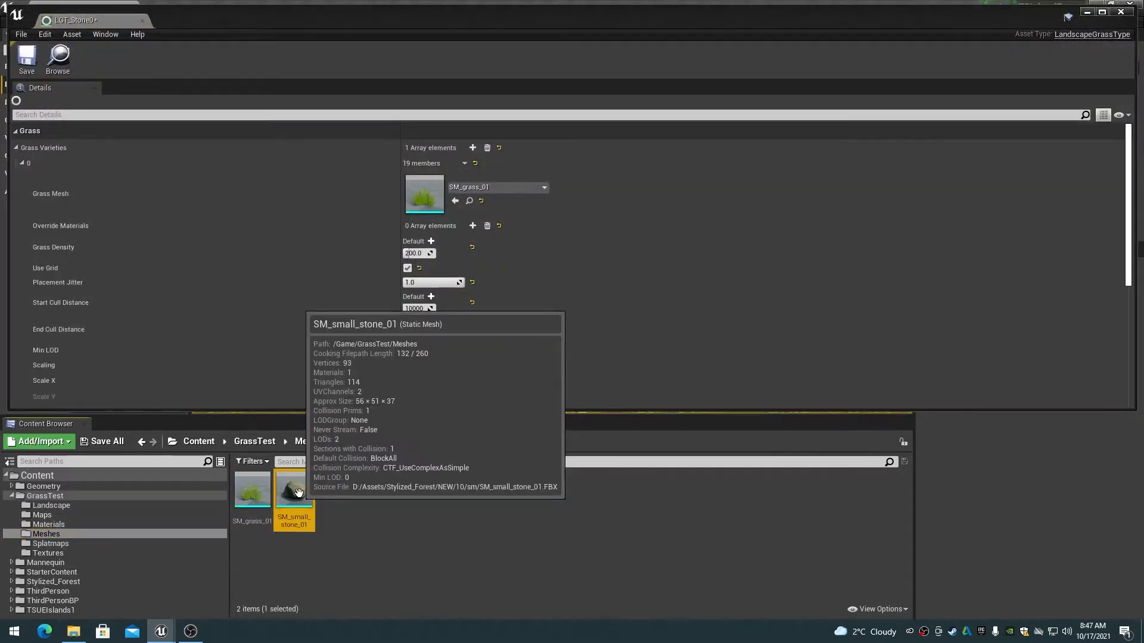
left_click_drag(298, 492, 476, 194)
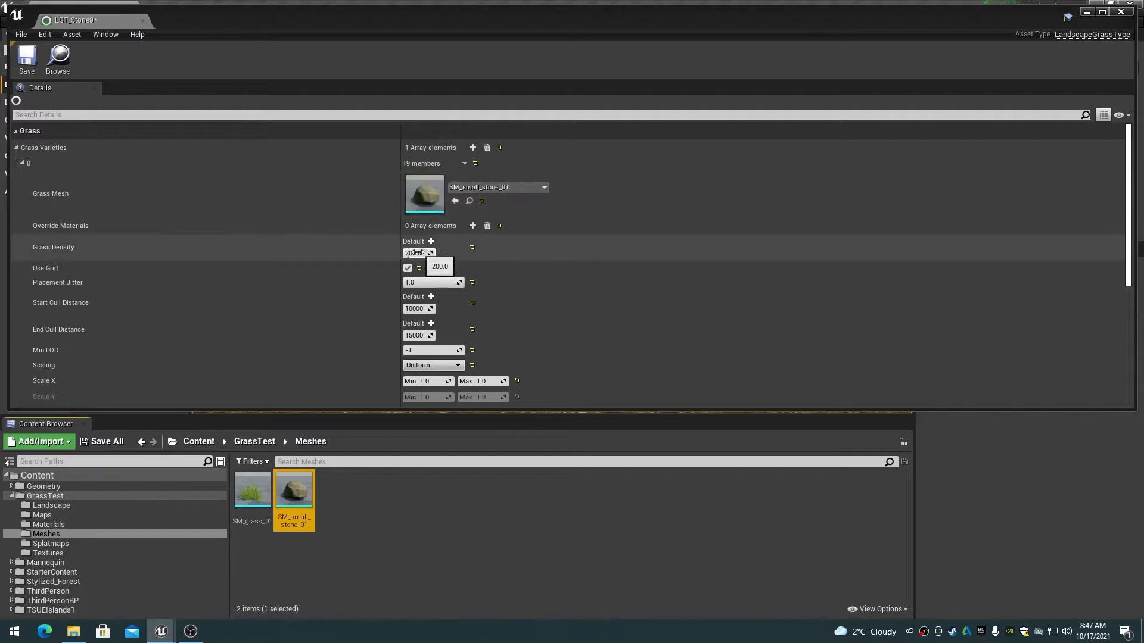
left_click(414, 252)
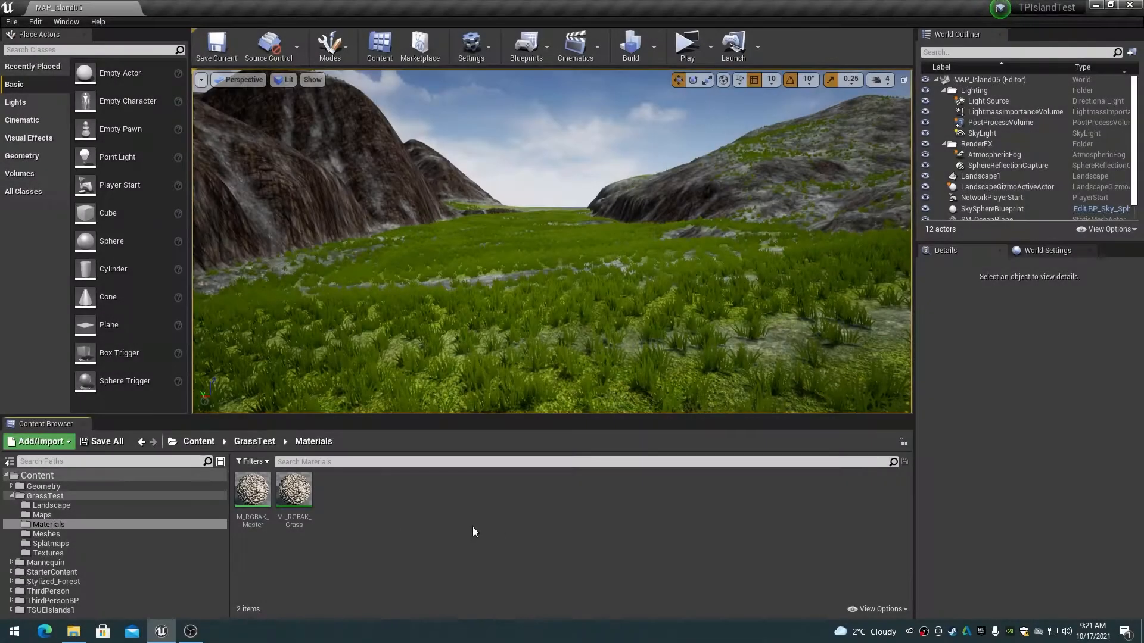
Step: Open the M_RGBAK_Master material and make room for new nodes beside the Grass output and Grass Contrast nodes
double_click(253, 488)
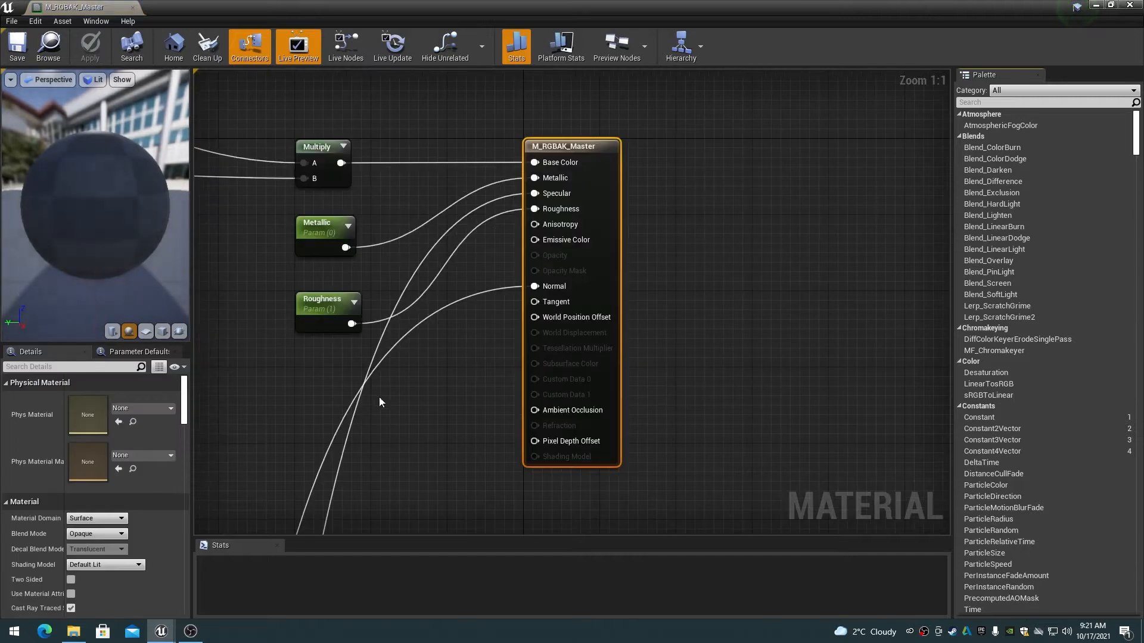
right_click_drag(302, 413, 690, 150)
right_click_drag(382, 389, 766, 143)
right_click_drag(510, 340, 804, 93)
right_click_drag(736, 203, 725, 72)
left_click_drag(587, 207, 903, 372)
left_click_drag(640, 234, 640, 148)
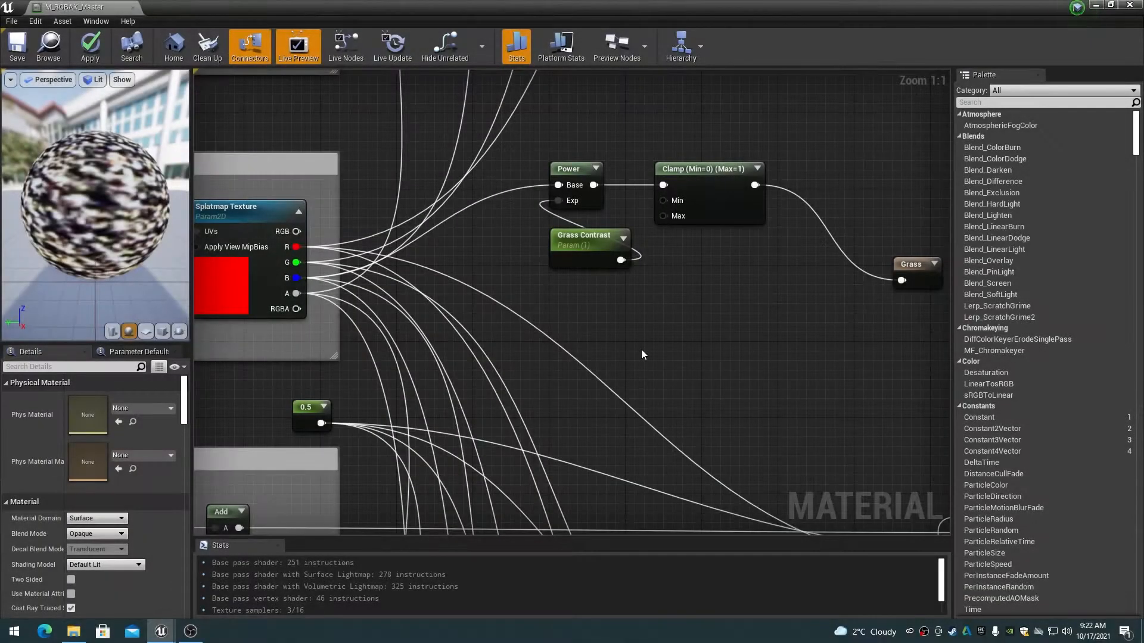
Step: Create three Add nodes below Grass Contrast, two stacked vertically and the third just after them
right_click(614, 326)
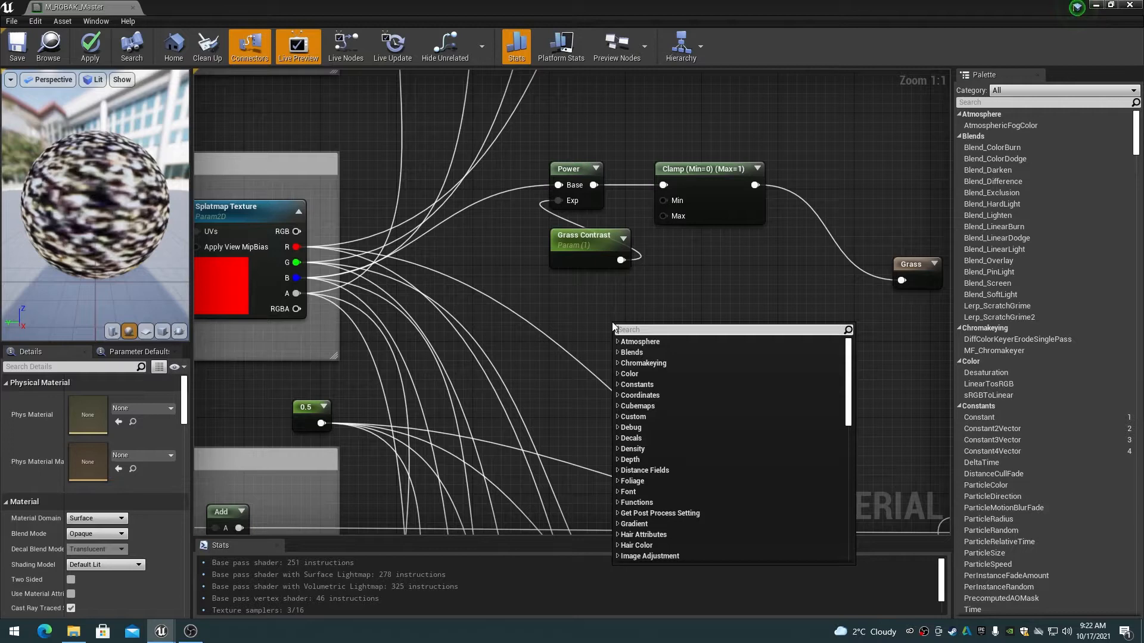
type("add")
left_click(627, 384)
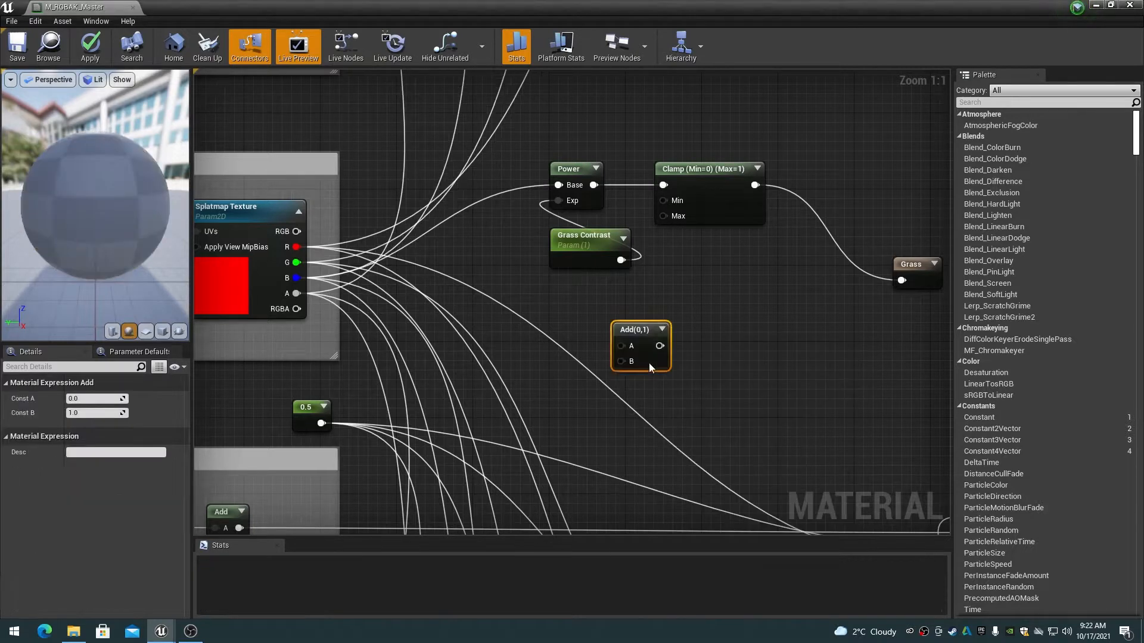
left_click_drag(632, 368, 569, 340)
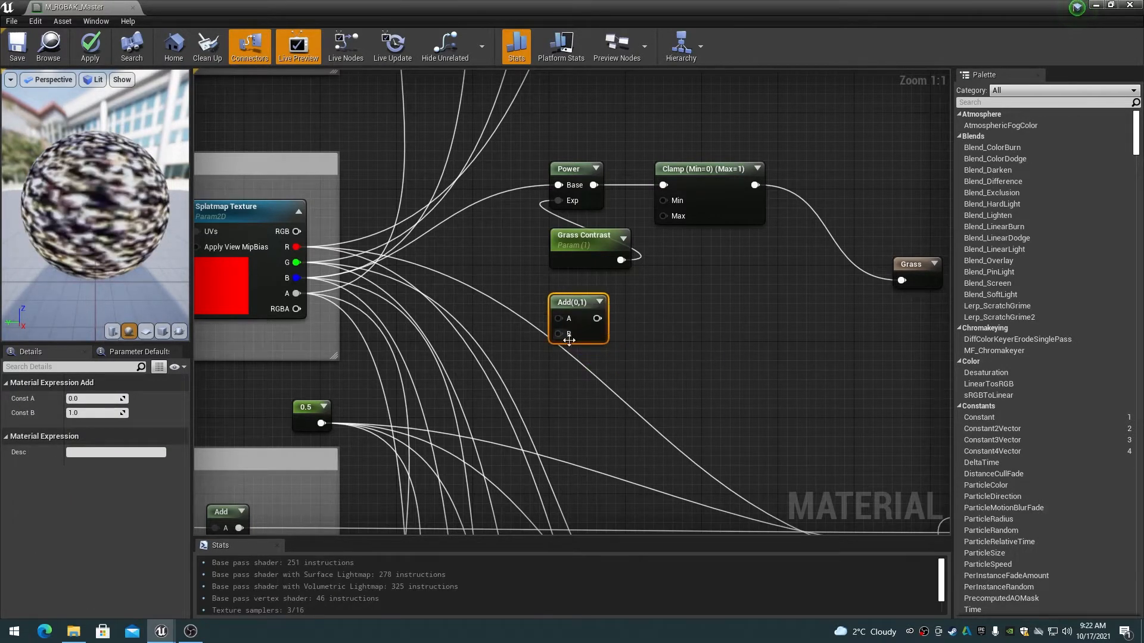
key("ctrl+w")
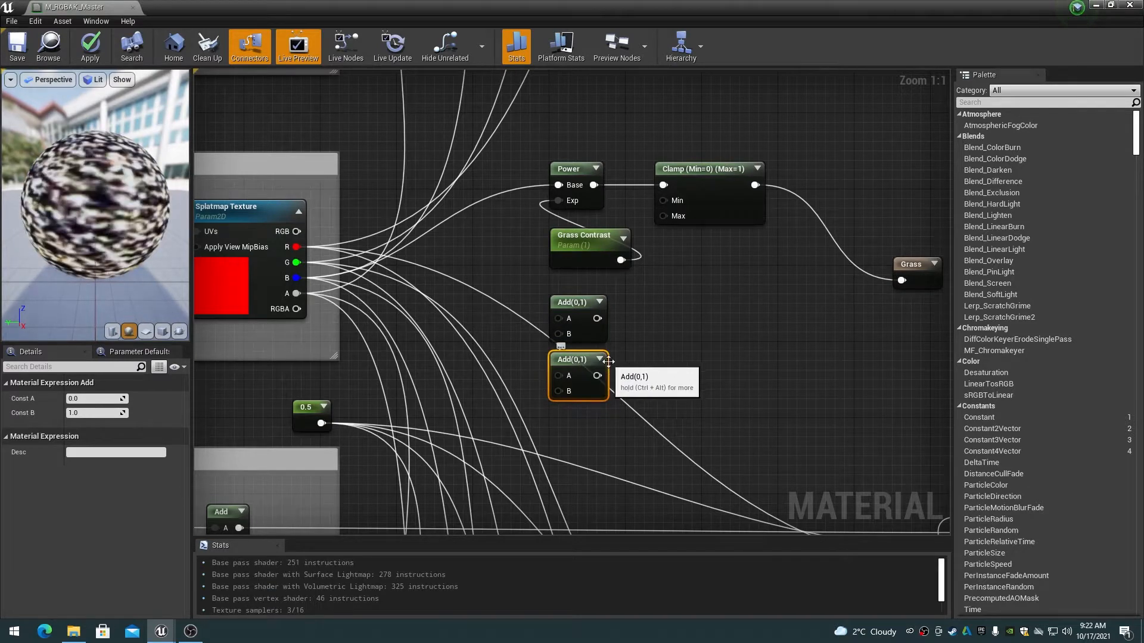
key("ctrl+w")
left_click_drag(666, 363, 651, 338)
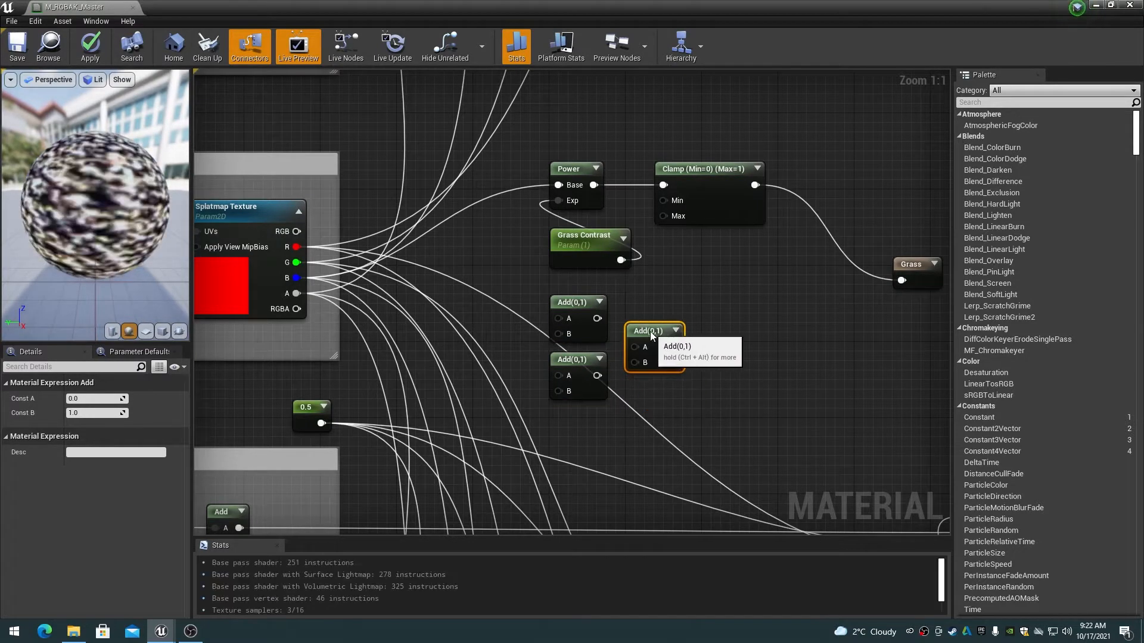
Step: Create a Subtract node and place it just after the third Add node
right_click(724, 353)
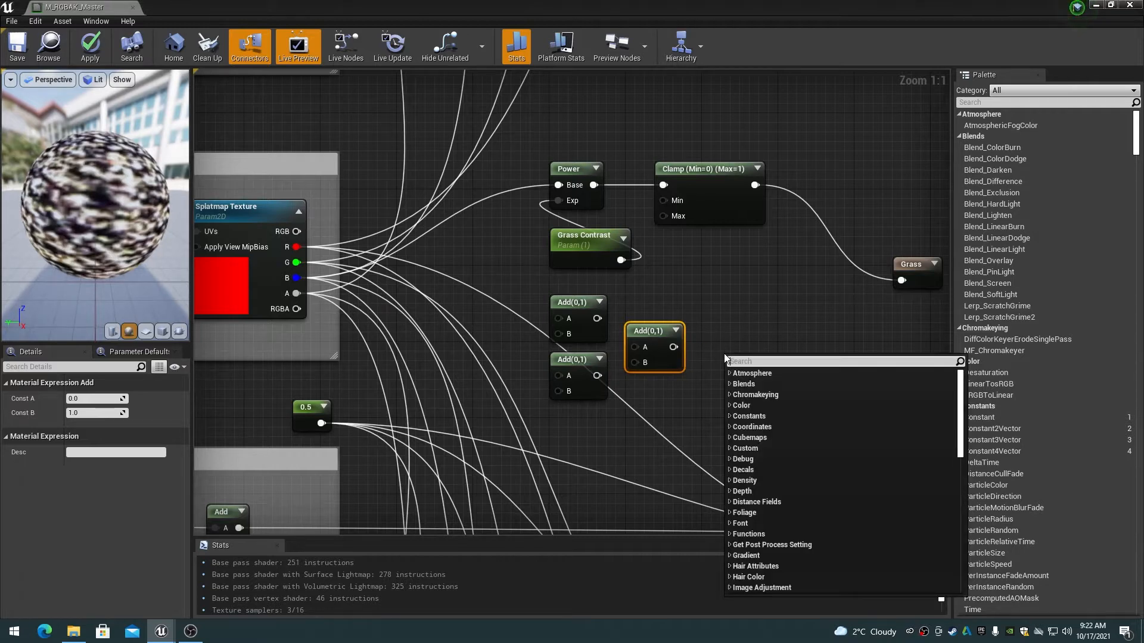
type("subtr")
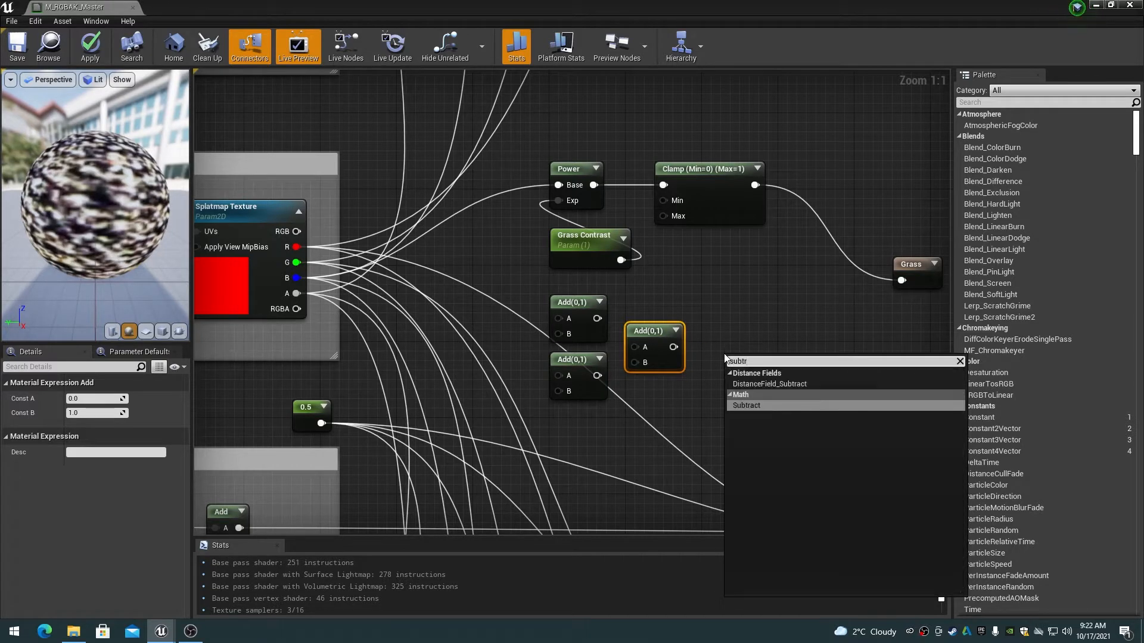
left_click(754, 406)
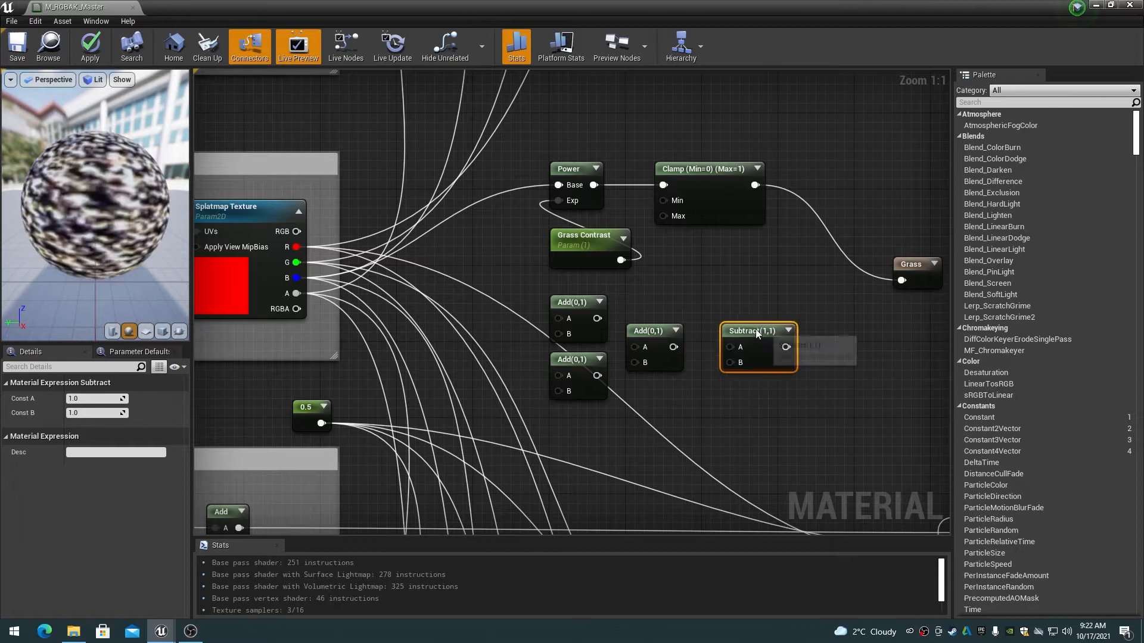
left_click_drag(755, 329, 736, 329)
left_click(737, 291)
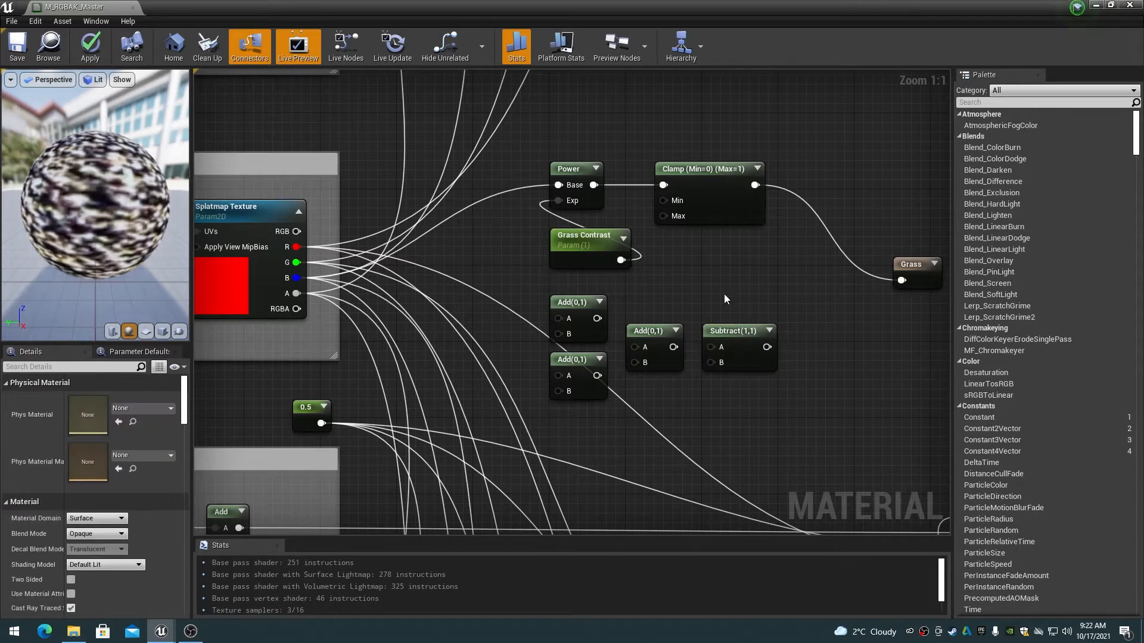
Step: Connect the Splatmap Texture's R and G outputs to the upper Add node and its B and A outputs to the lower one
left_click_drag(296, 247, 558, 318)
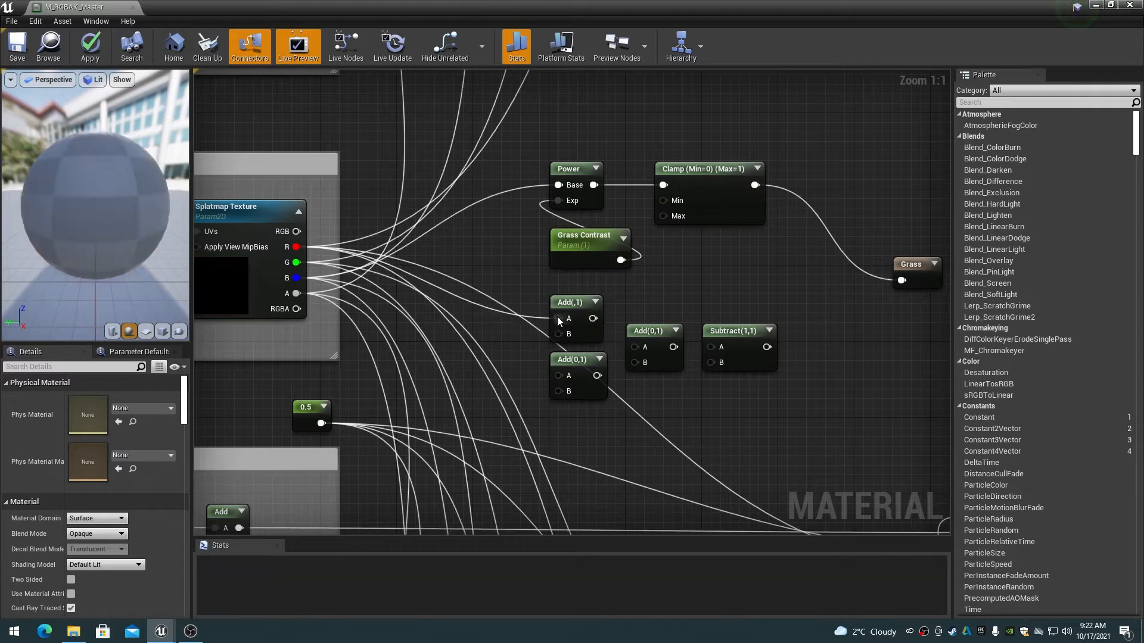
left_click_drag(296, 262, 558, 334)
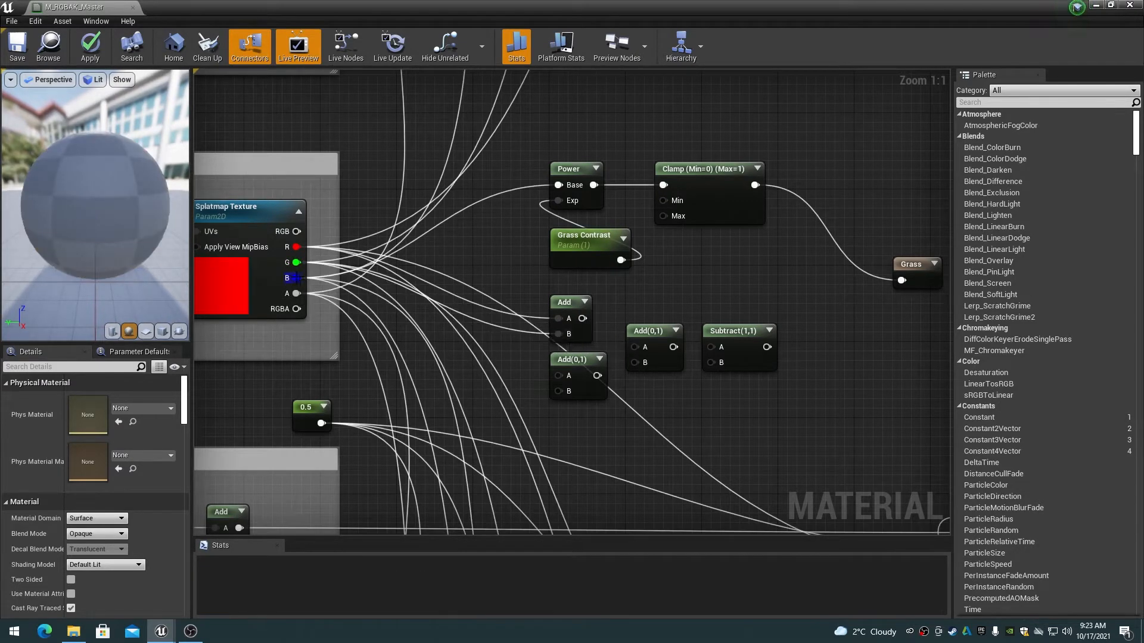
left_click_drag(292, 278, 559, 376)
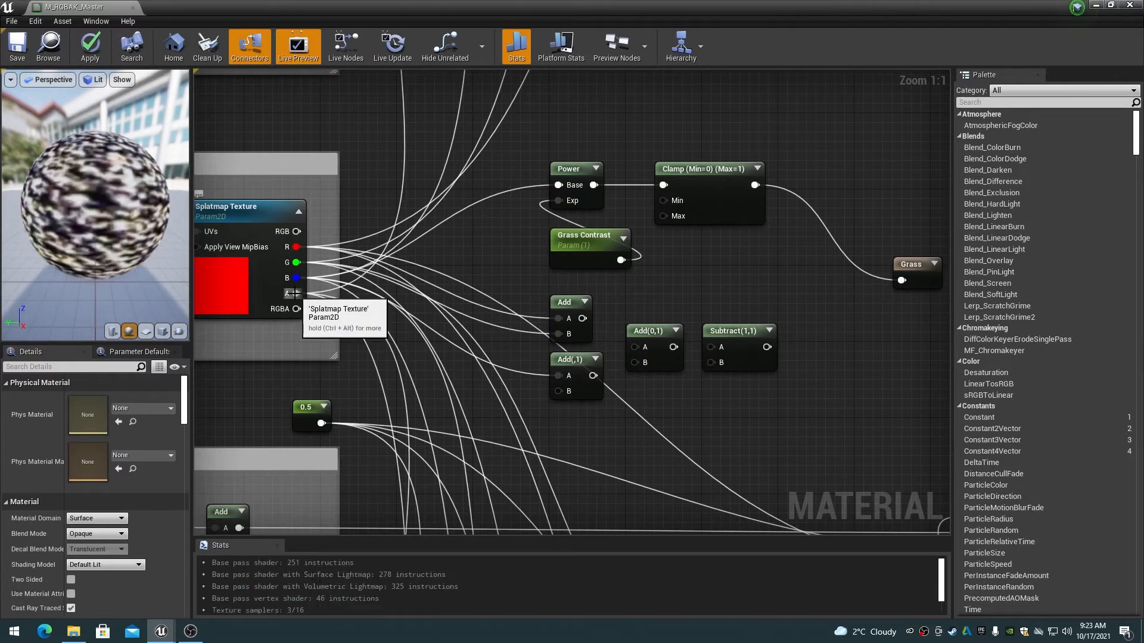
left_click_drag(294, 293, 560, 391)
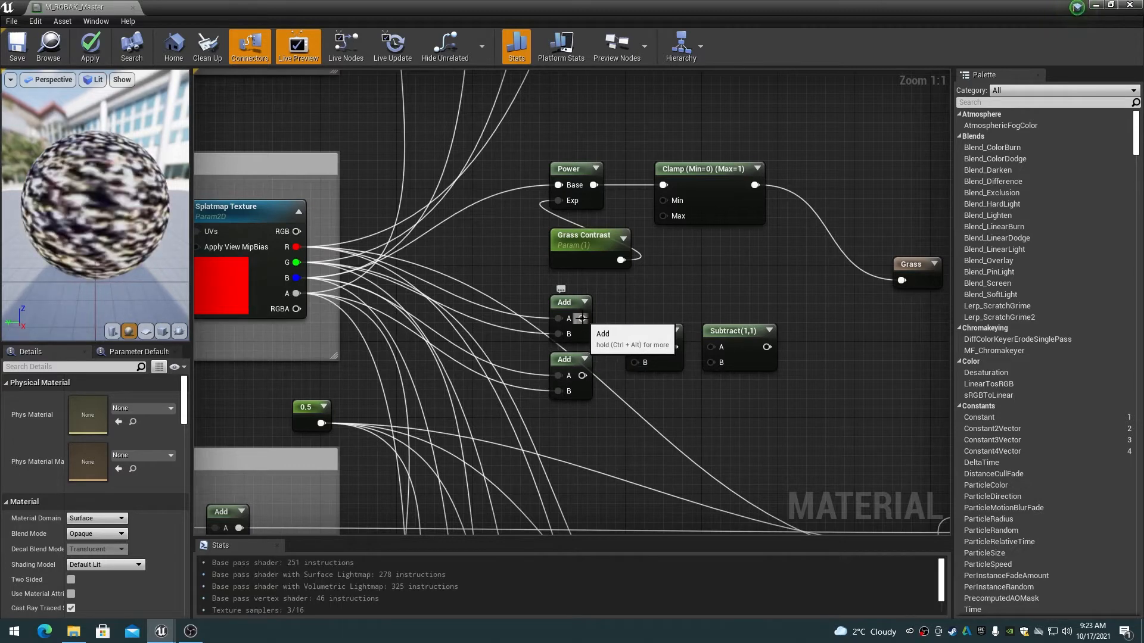
Step: Sum both Add nodes in the third Add, line up the Subtract node with it, and connect that sum to Subtract's B input
left_click_drag(583, 318, 636, 349)
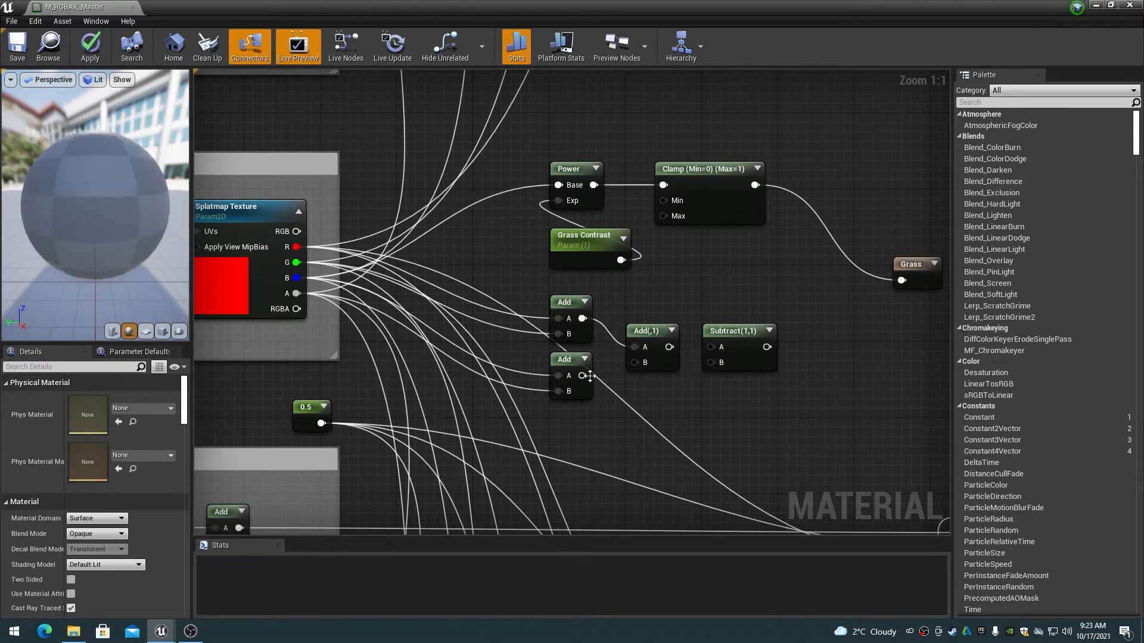
left_click_drag(581, 375, 643, 342)
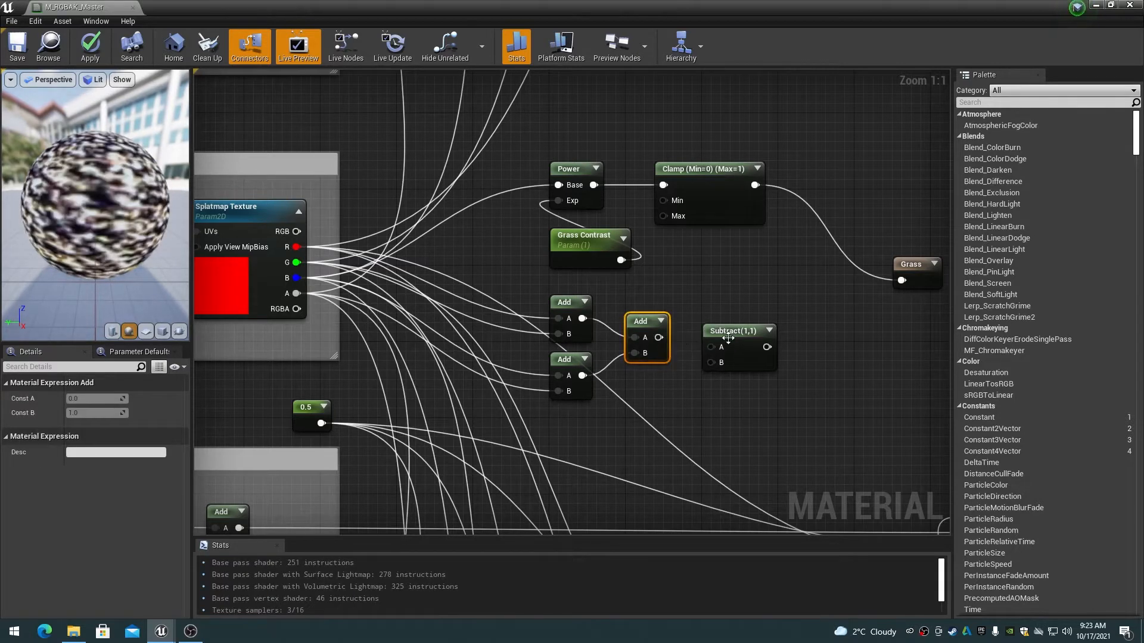
left_click(729, 330)
left_click_drag(729, 329, 730, 320)
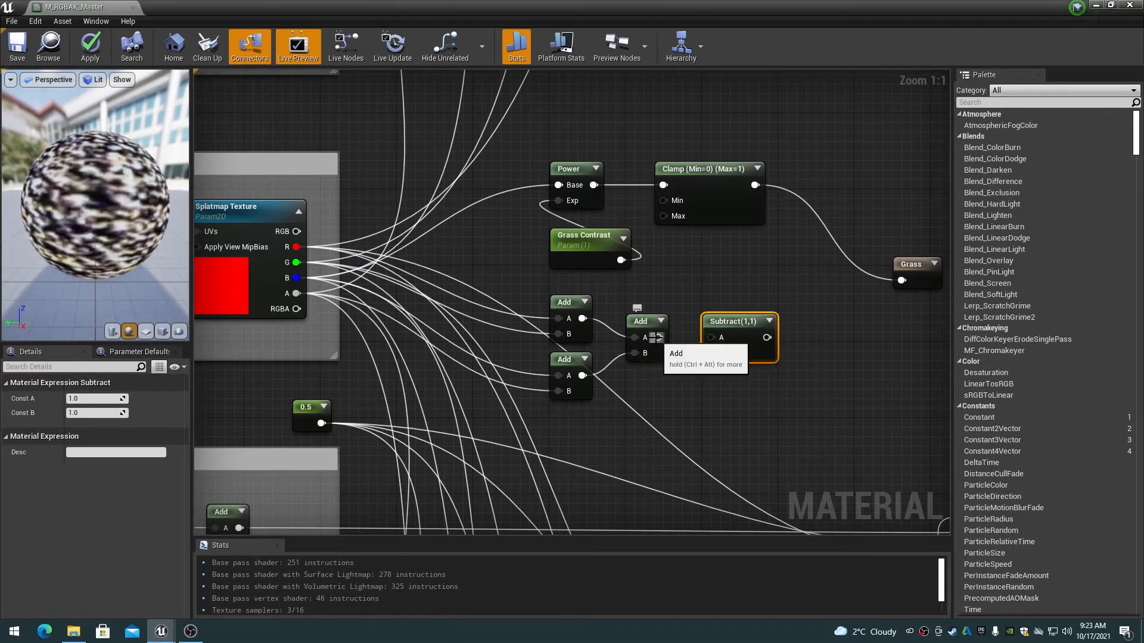
left_click_drag(657, 337, 711, 353)
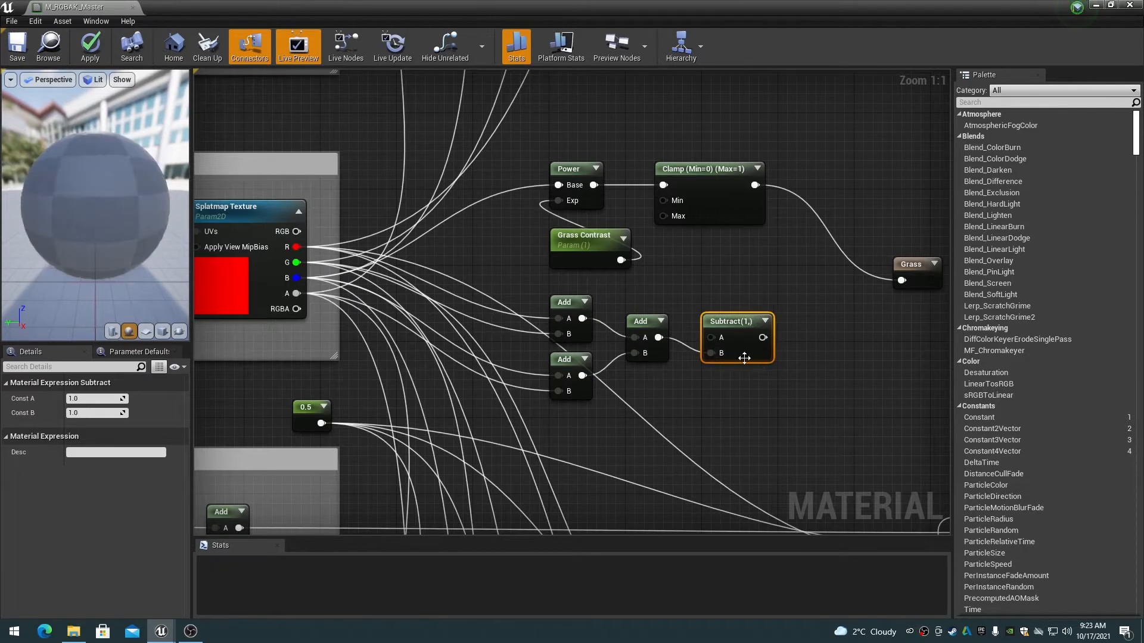
left_click(762, 419)
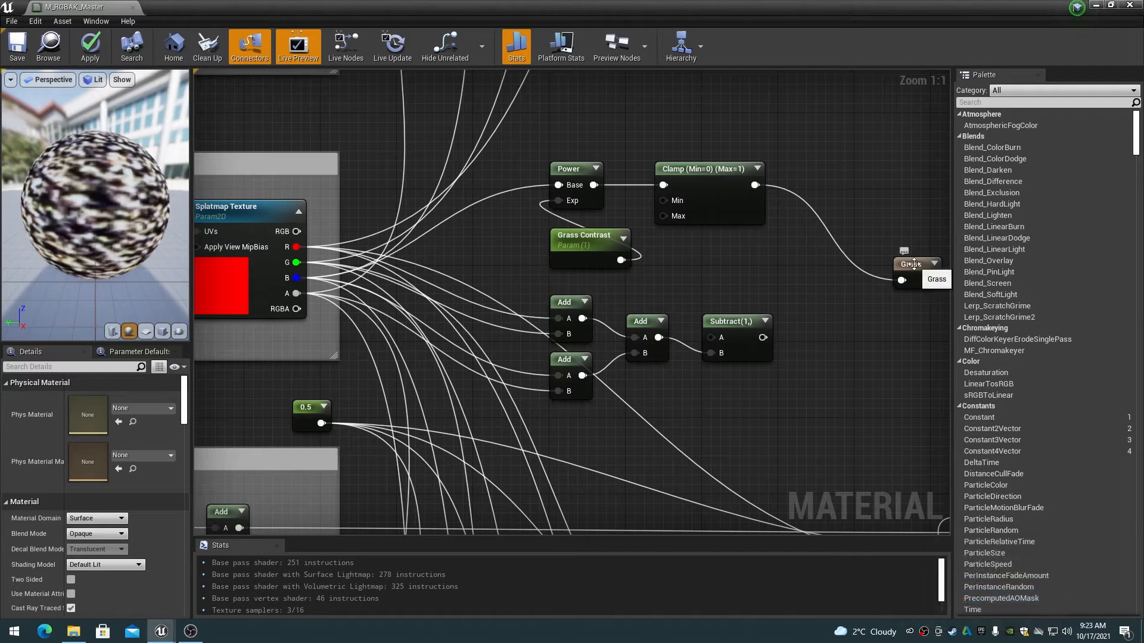
Step: Add a second grass type entry to the Grass output node and assign LGT_Stone0 from the Landscape folder to it
left_click(914, 264)
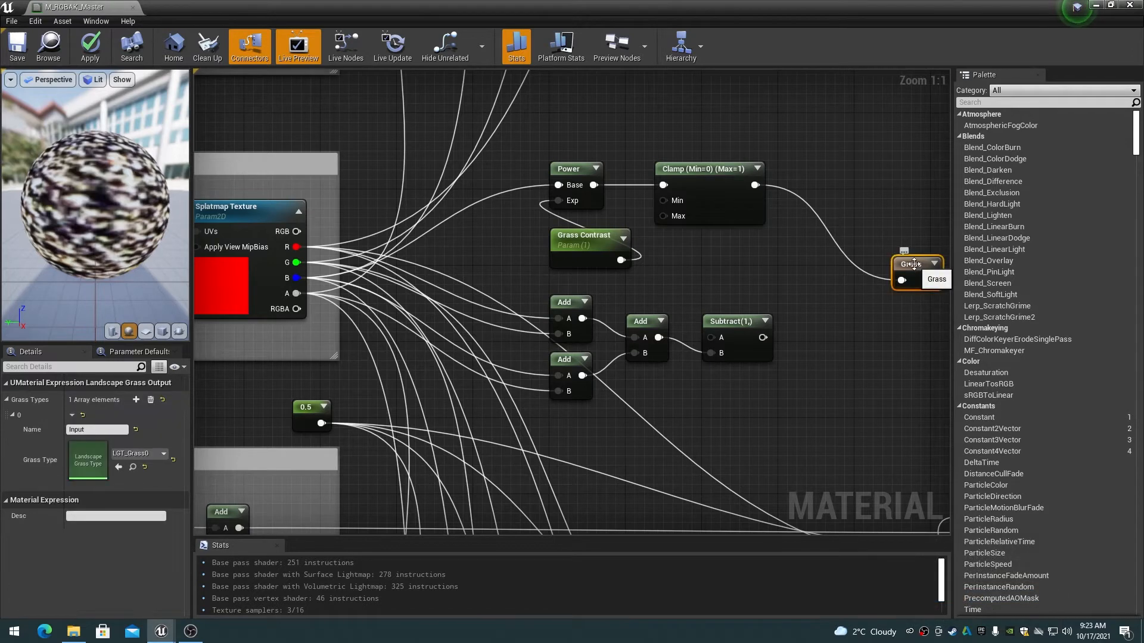
left_click(136, 399)
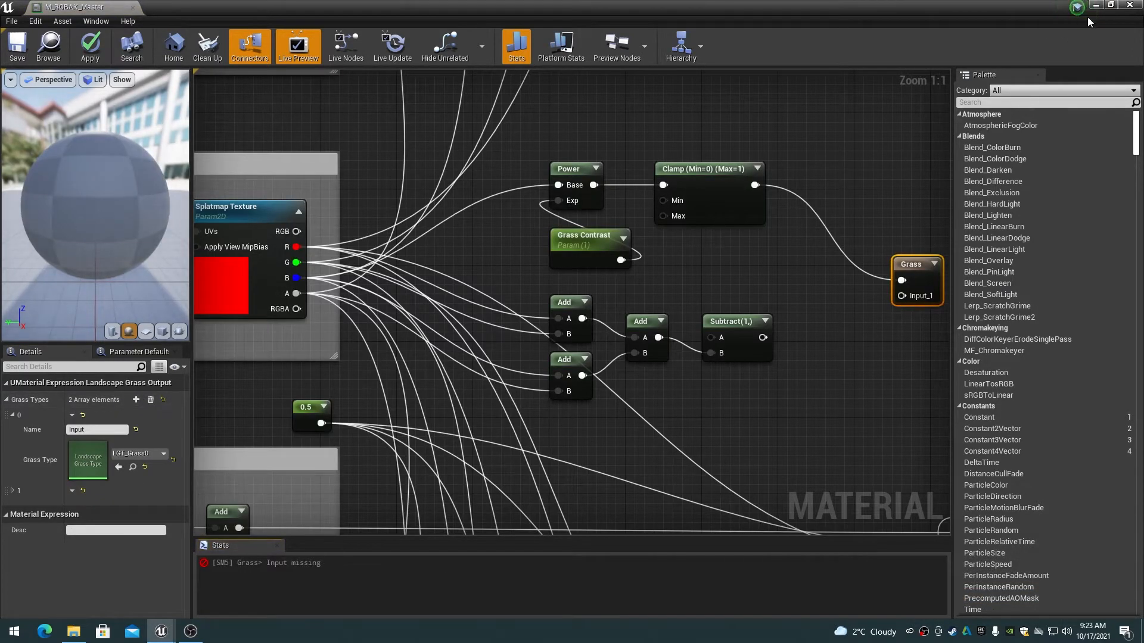
left_click(1111, 5)
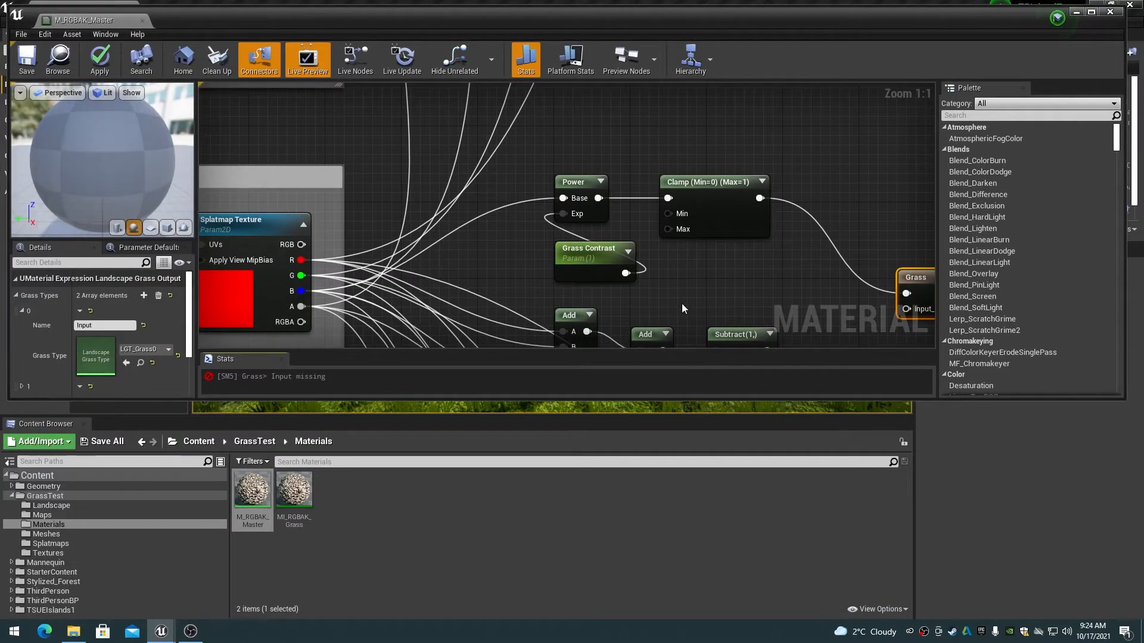
right_click_drag(681, 303, 575, 191)
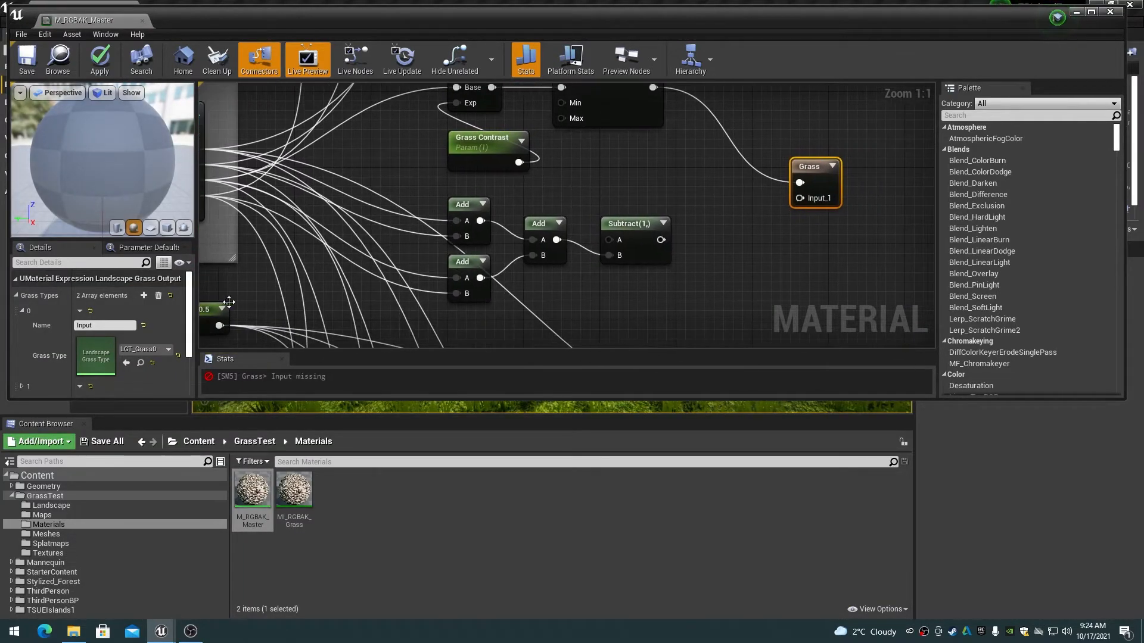
scroll(187, 306, "down", 3)
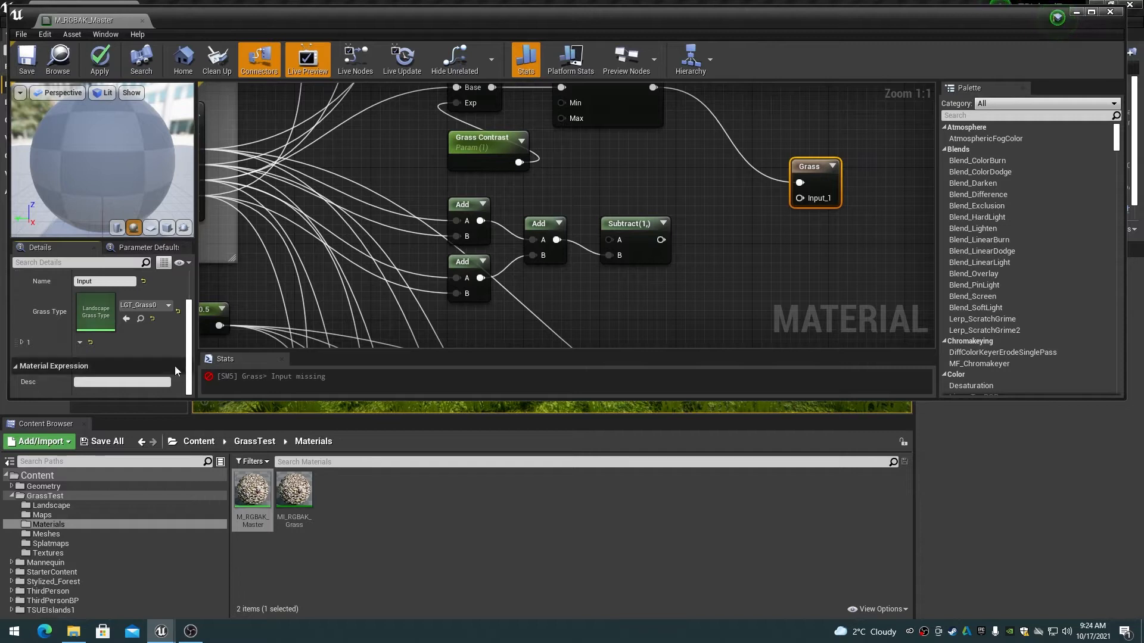
left_click(22, 343)
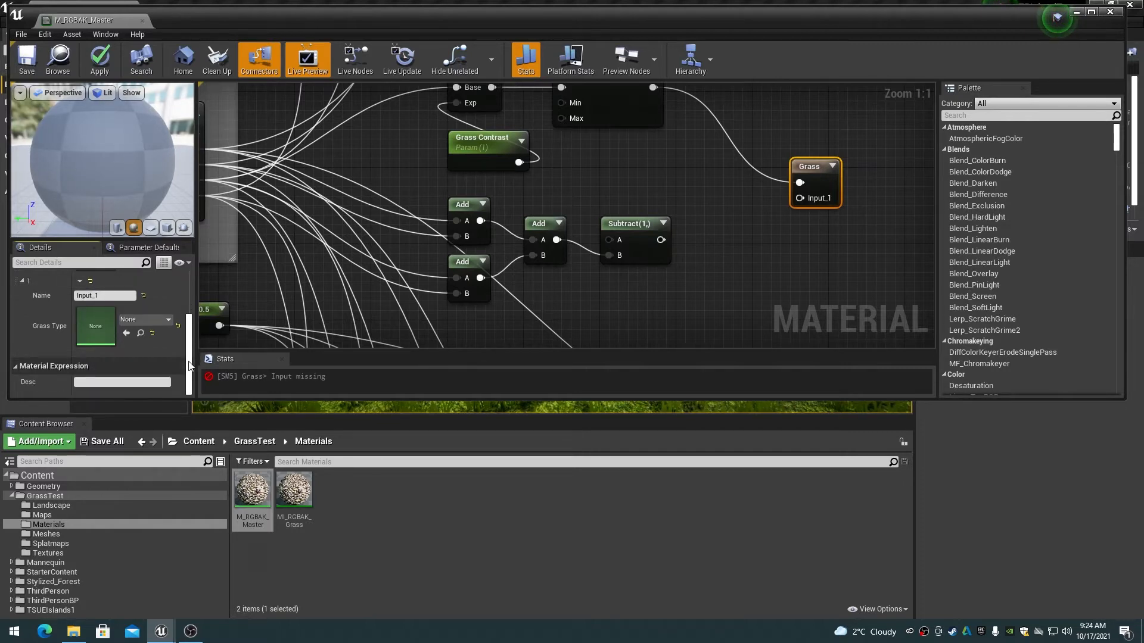
left_click(57, 505)
left_click_drag(294, 493, 109, 329)
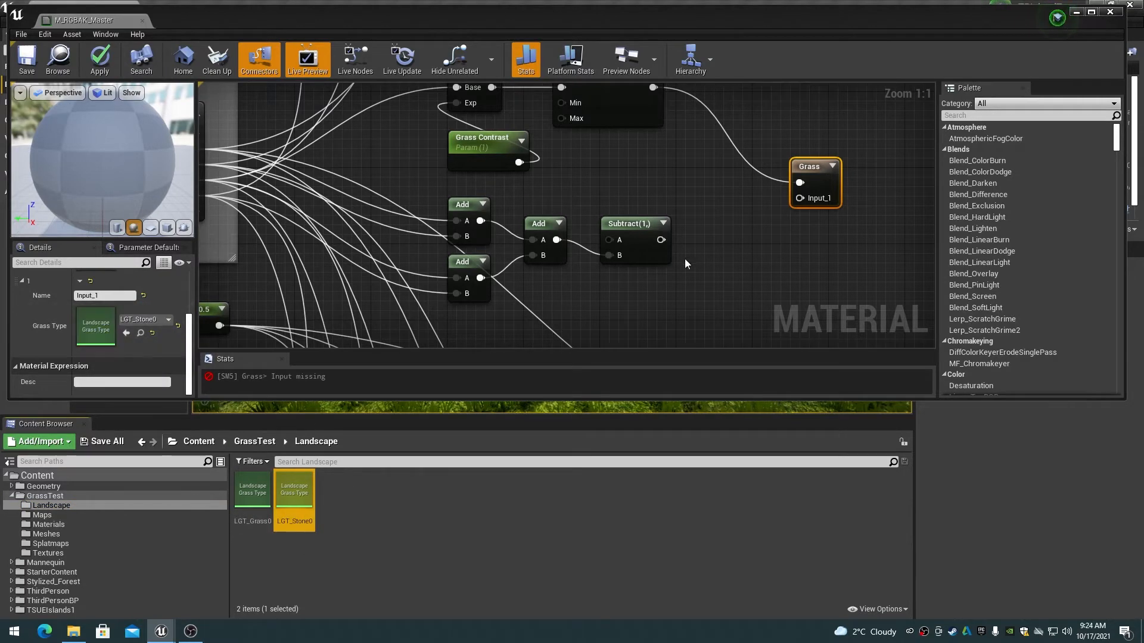
Step: Connect Subtract's output to the Grass node's Input_1, and apply the material changes before closing the material editor
left_click_drag(660, 240, 800, 199)
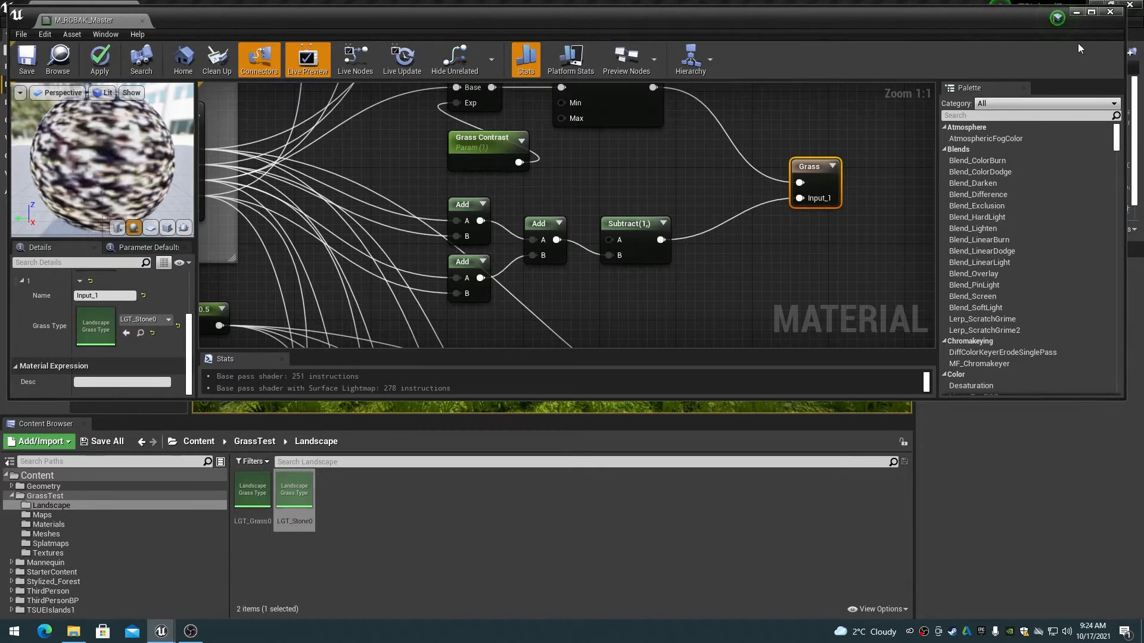
left_click(1091, 12)
right_click_drag(392, 146, 374, 303)
left_click(395, 316)
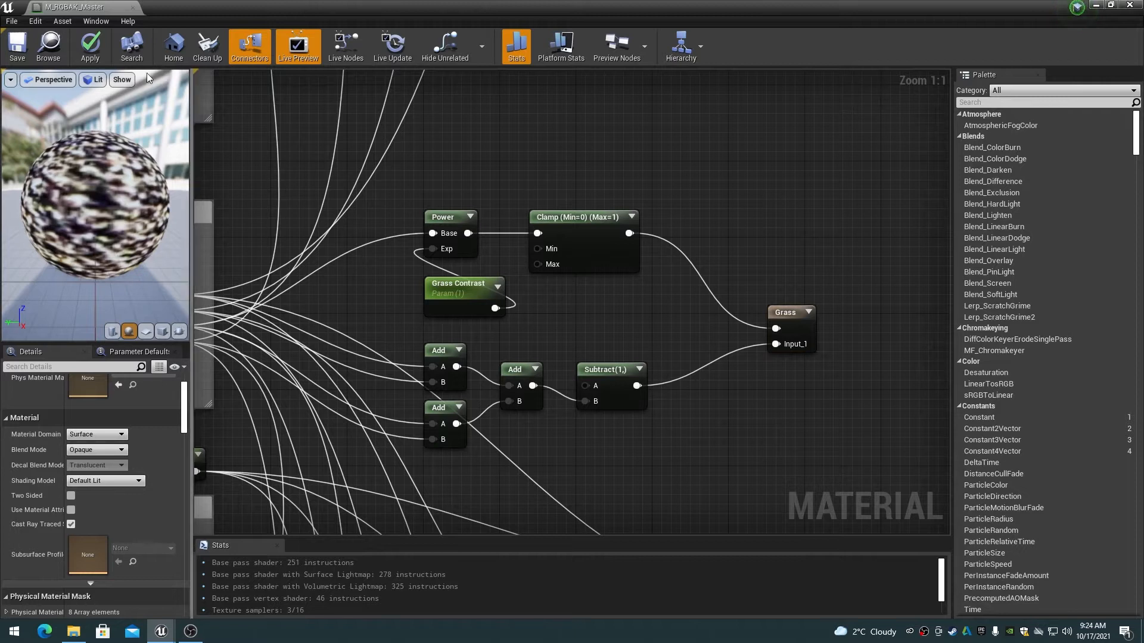
left_click(90, 47)
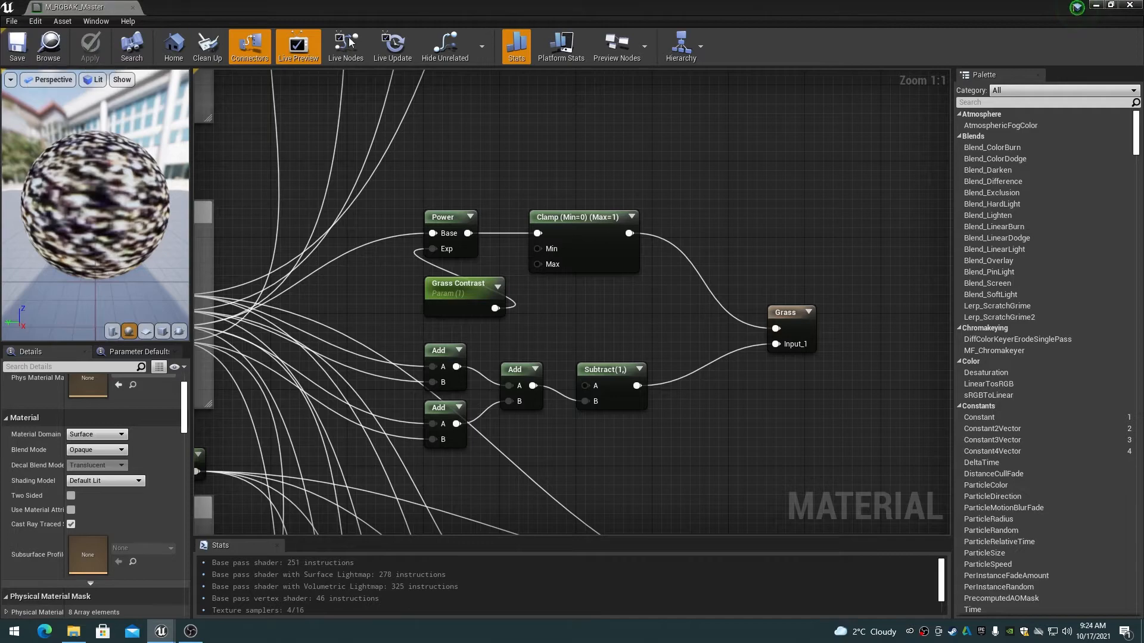
left_click(1130, 6)
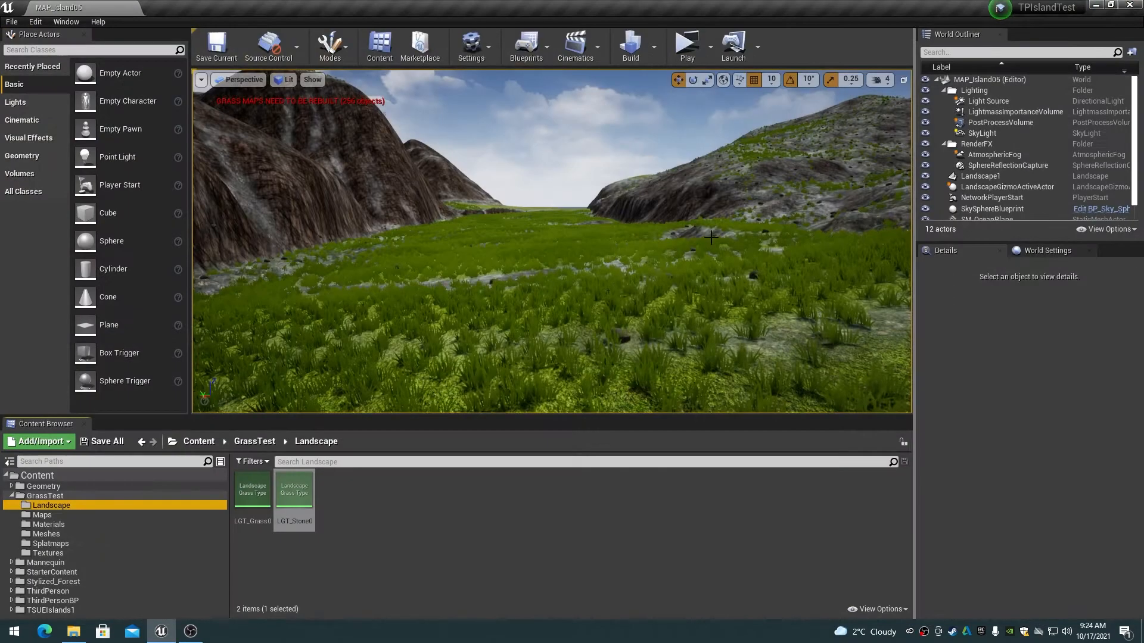
Step: Look over the stones scattered on the hillside and rebuild the level's grass maps
right_click_drag(552, 241, 703, 241)
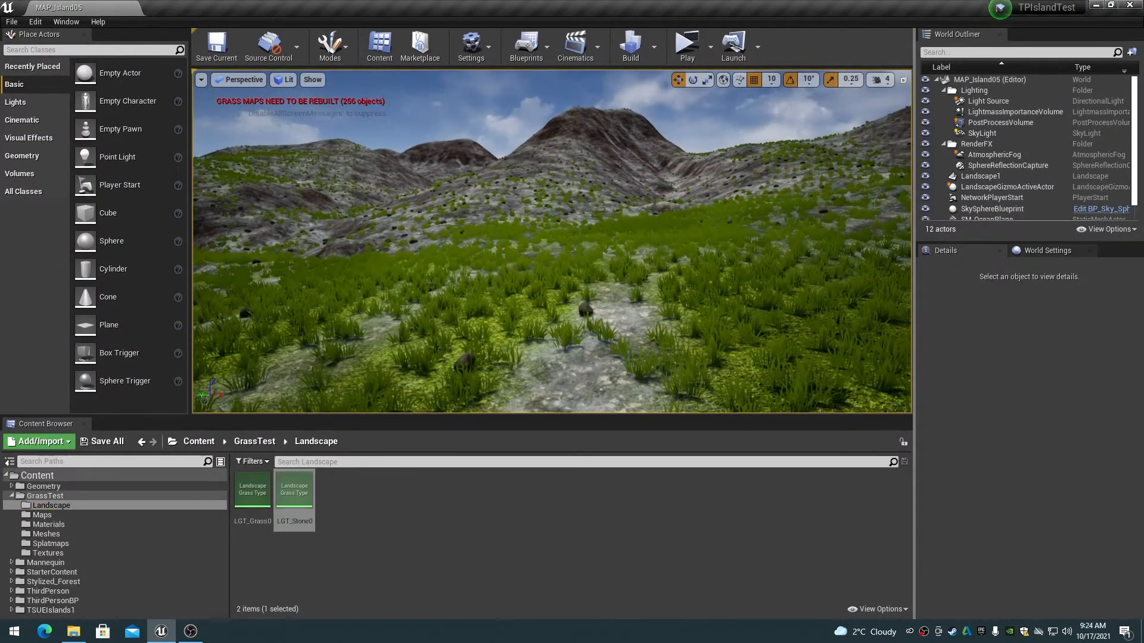
key("w")
right_click_drag(552, 242, 585, 278)
left_click(654, 42)
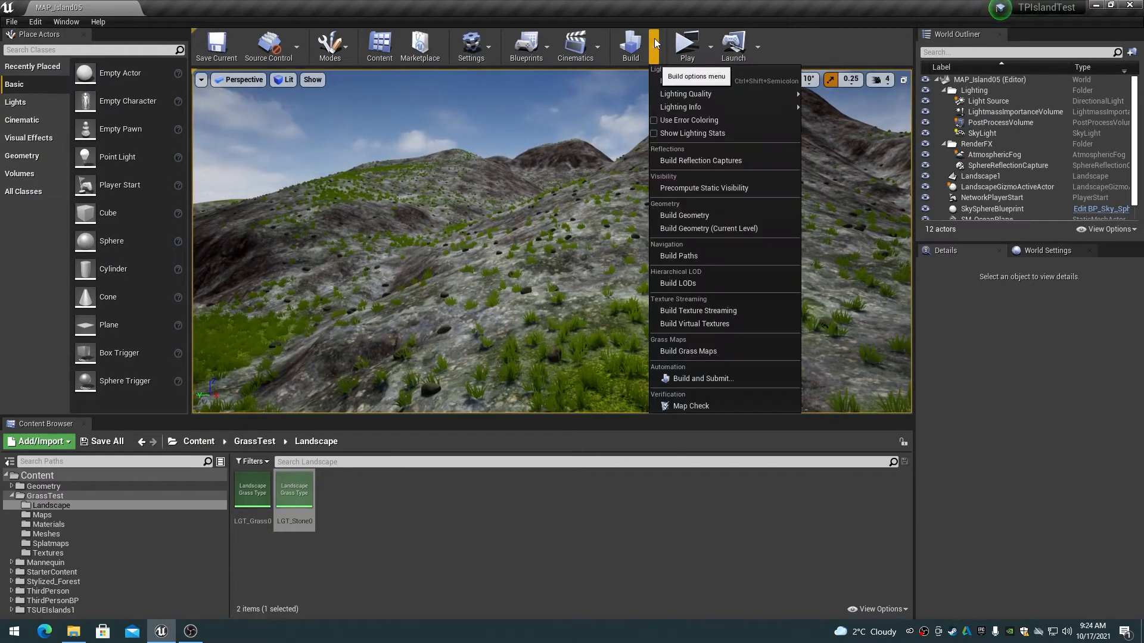
left_click(691, 352)
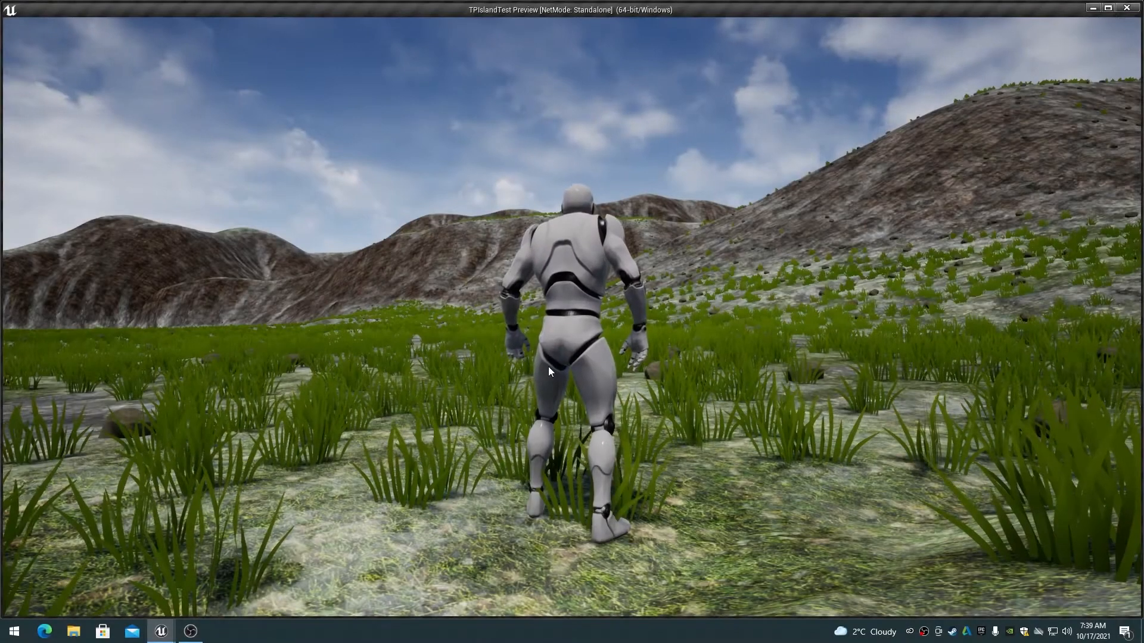
Step: Run the character forward through the island in the standalone preview to examine the grass and stones
left_click(548, 366)
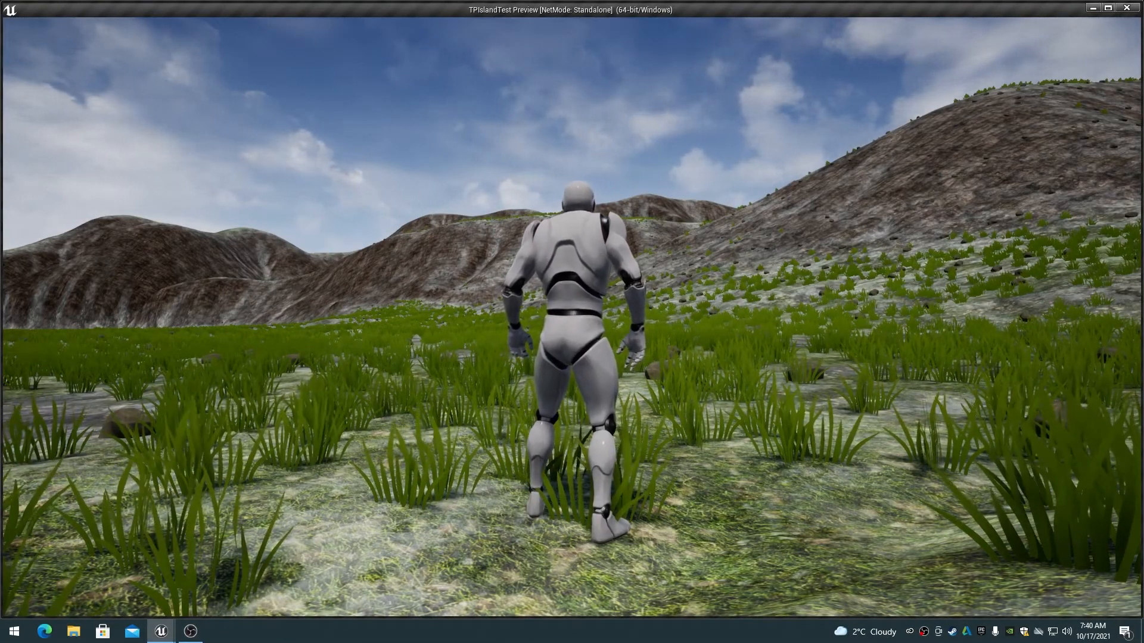
key("w")
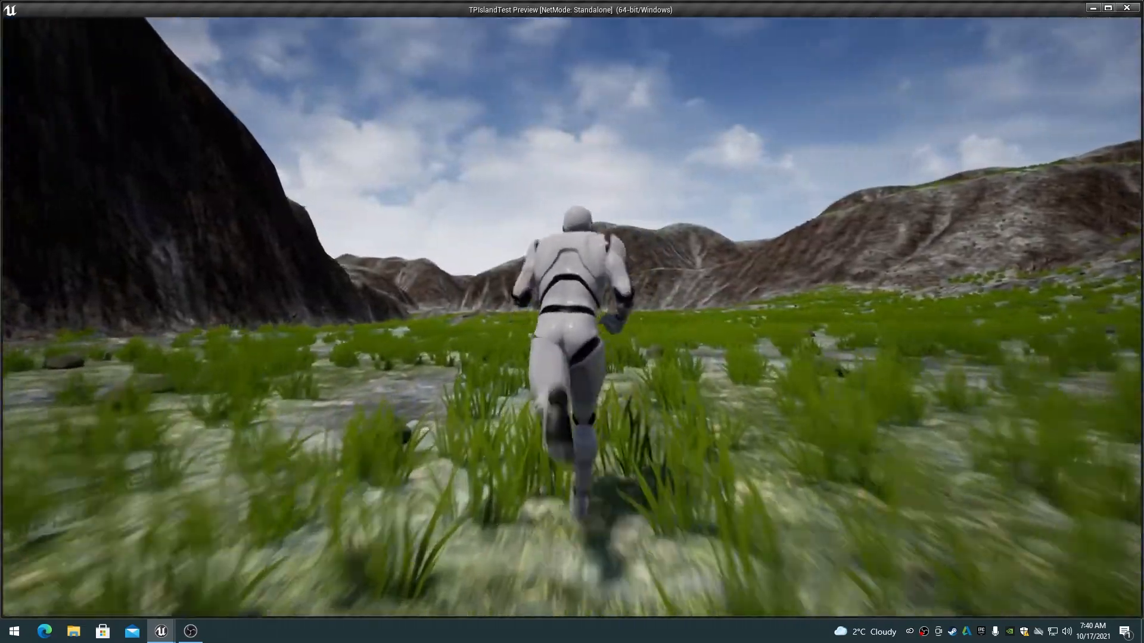